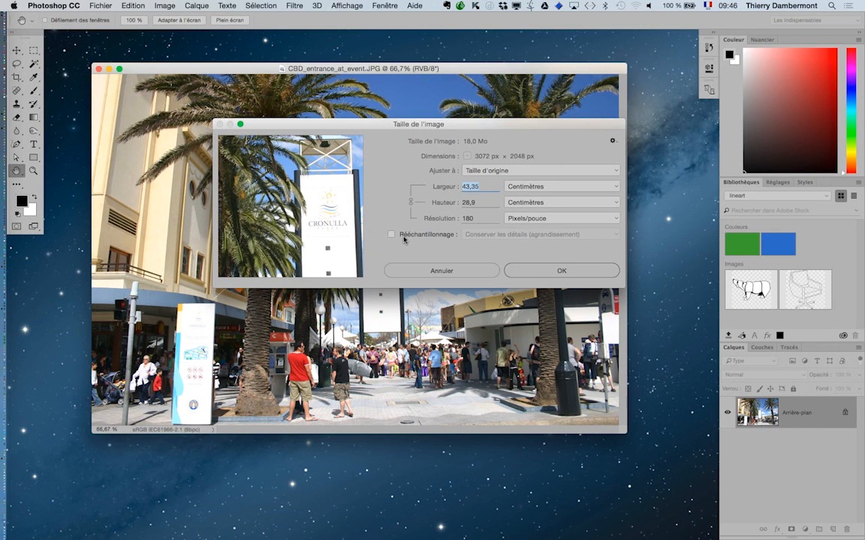
Set the image width to 15 centimetres with resampling off and apply the new image size.
{"action": "key", "text": "alt"}
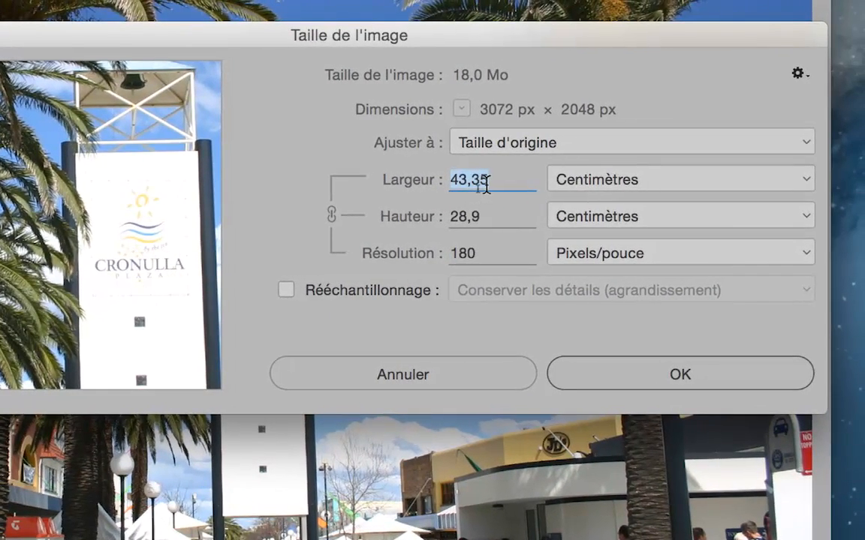
{"action": "left_click", "coordinate": [487, 181]}
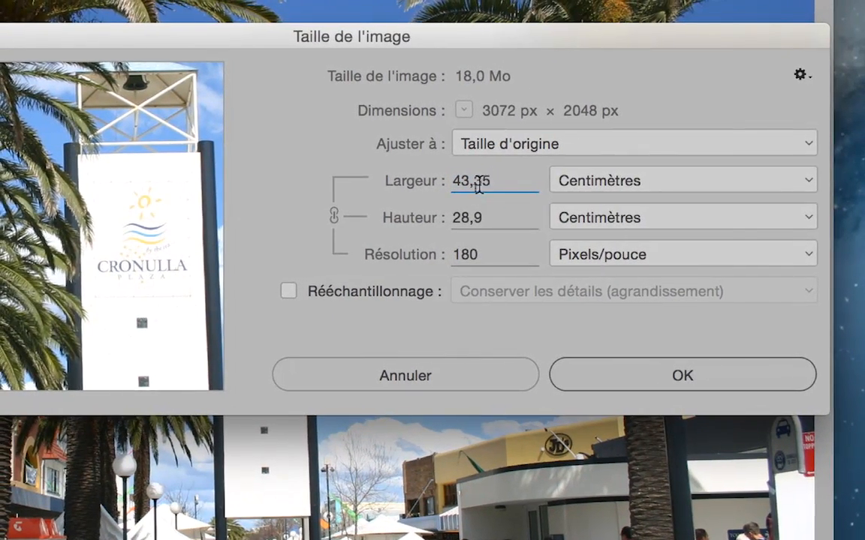
{"action": "left_click", "coordinate": [429, 181]}
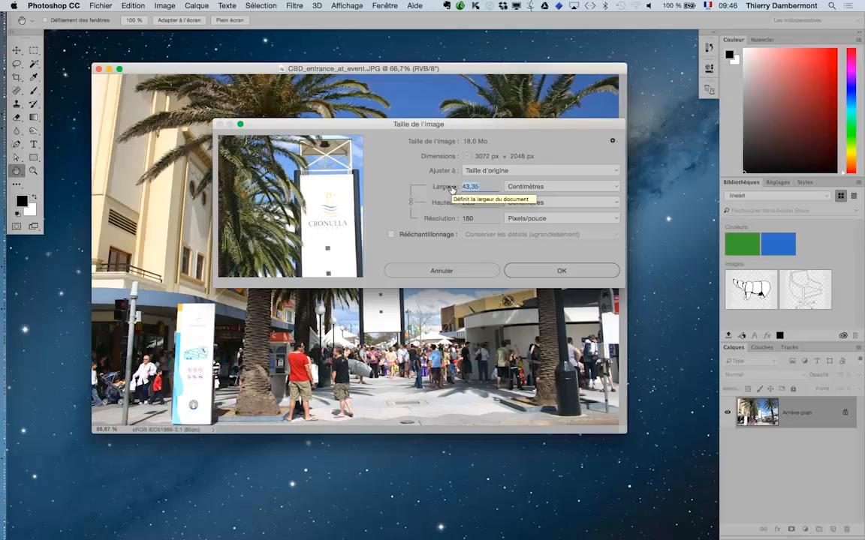
{"action": "left_click", "coordinate": [492, 184]}
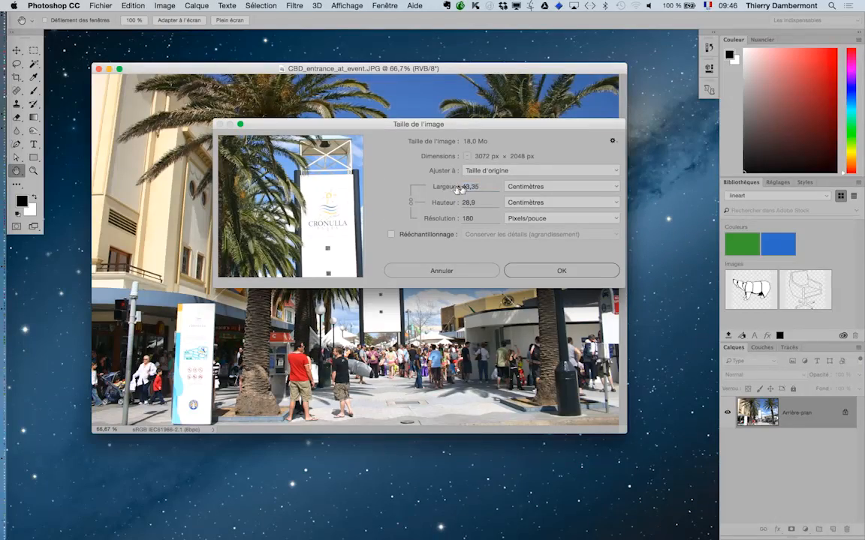
{"action": "key", "text": "alt+super+8"}
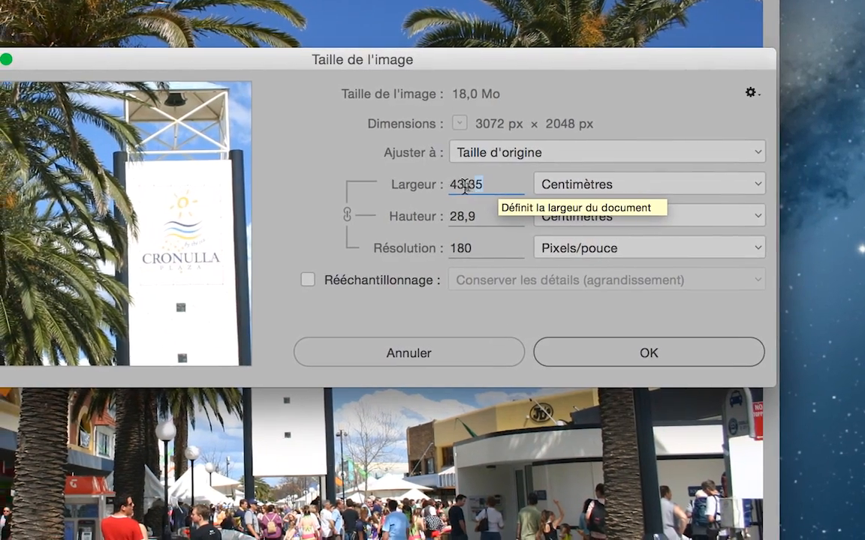
{"action": "left_click", "coordinate": [415, 185]}
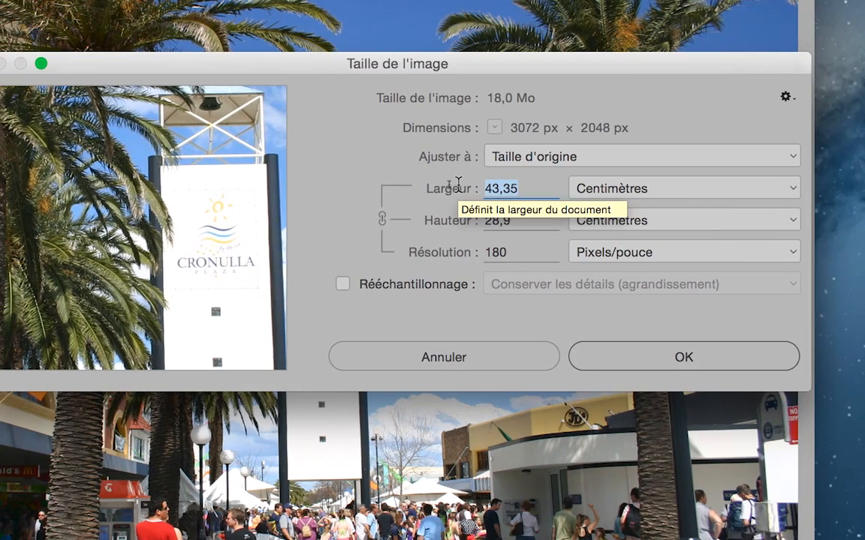
{"action": "type", "text": "15"}
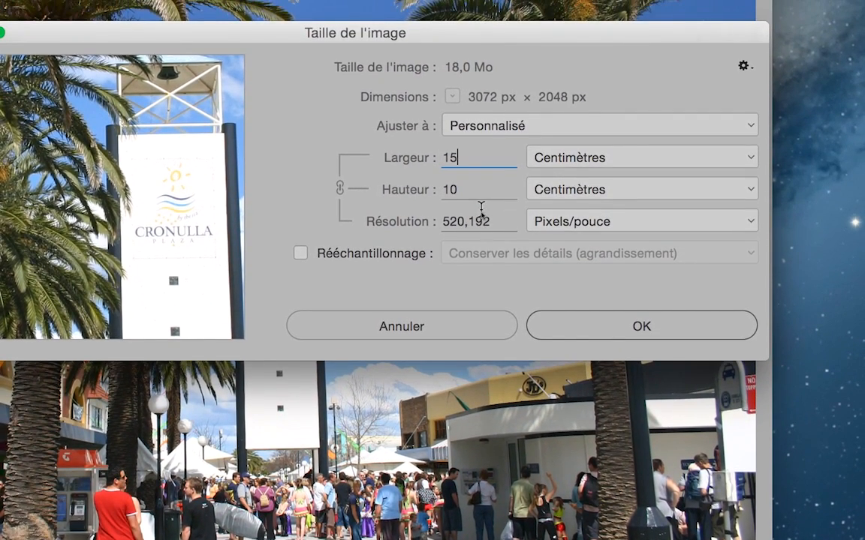
{"action": "key", "text": "alt"}
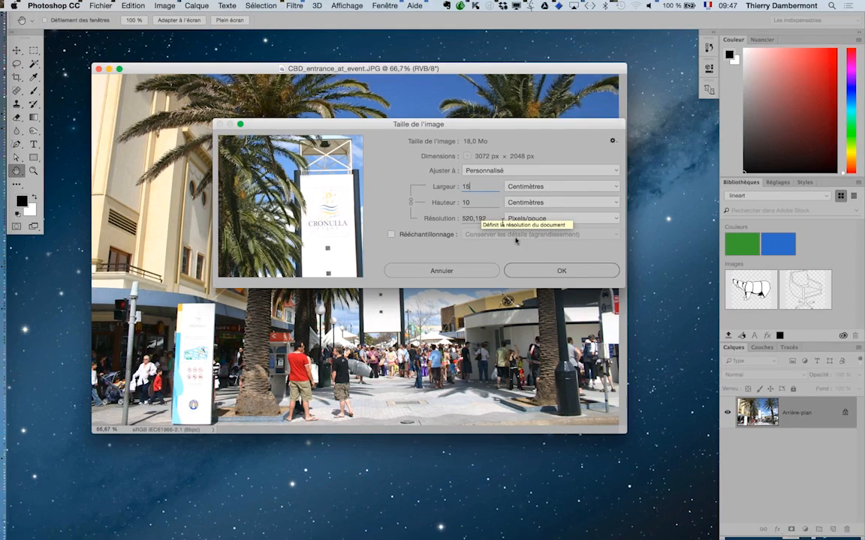
{"action": "left_click", "coordinate": [593, 308]}
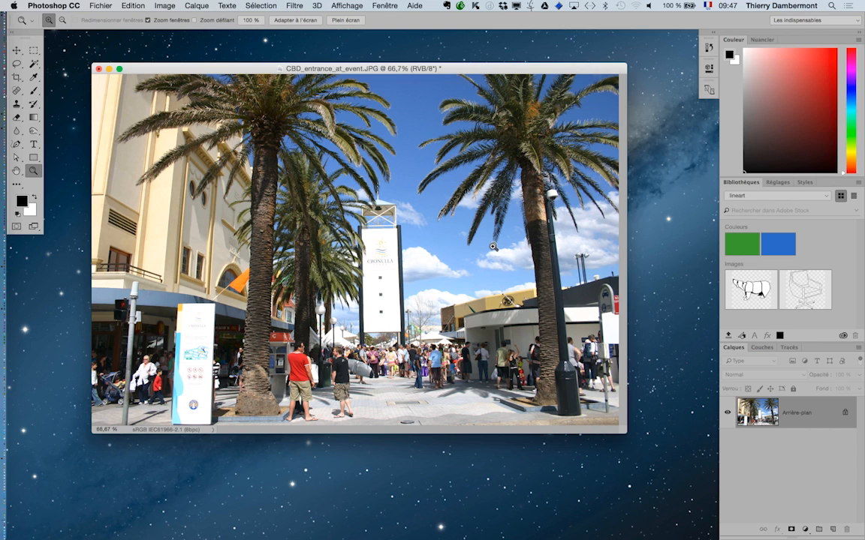
Save the resized image in Photoshop format as CBD_entrance_at_event.psd in the folder "AI avancé jour 3 sur 4".
{"action": "left_click", "coordinate": [98, 6]}
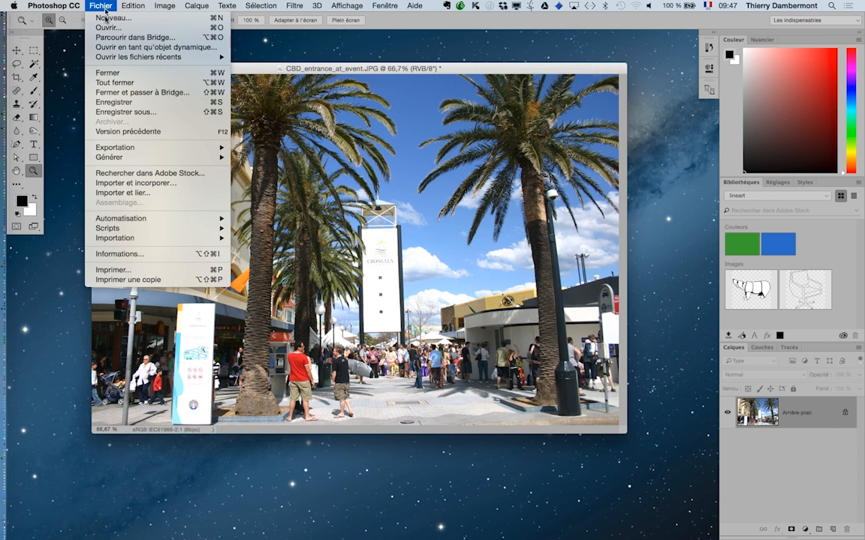
{"action": "left_click", "coordinate": [127, 114]}
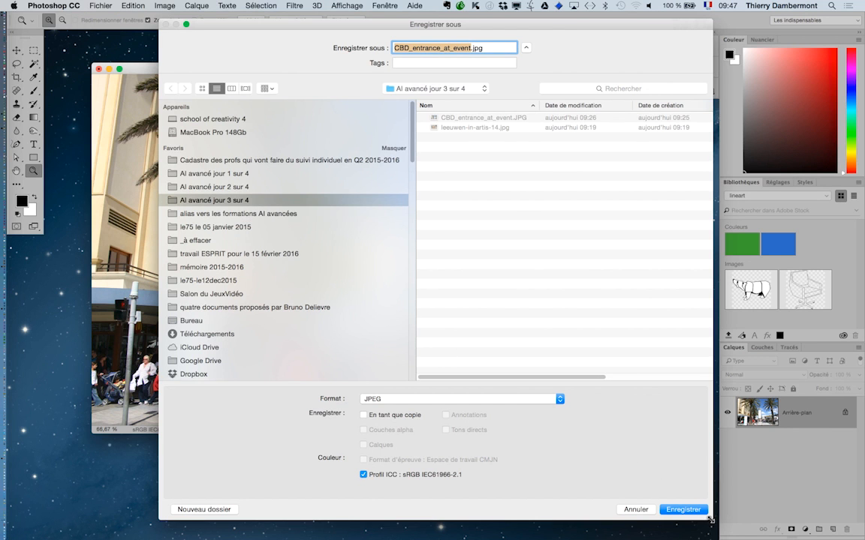
{"action": "left_click_drag", "start_coordinate": [711, 519], "coordinate": [665, 411]}
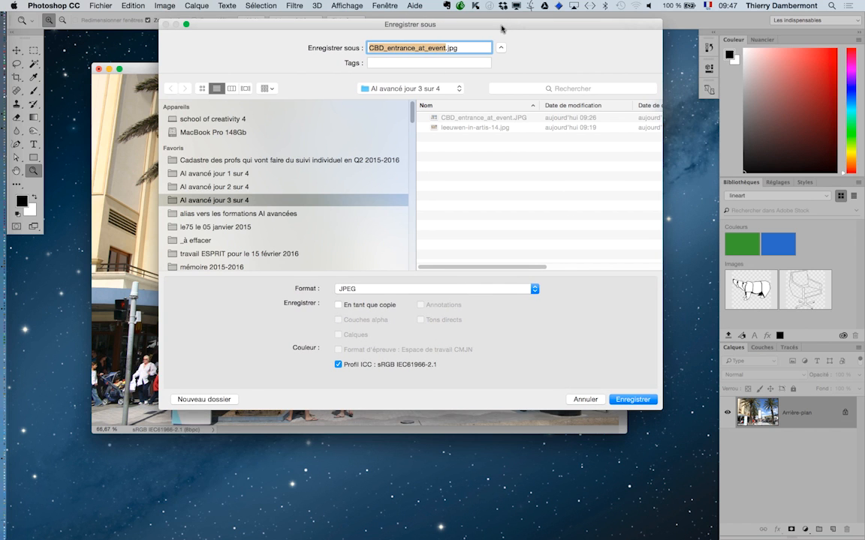
{"action": "left_click_drag", "start_coordinate": [502, 28], "coordinate": [475, 110]}
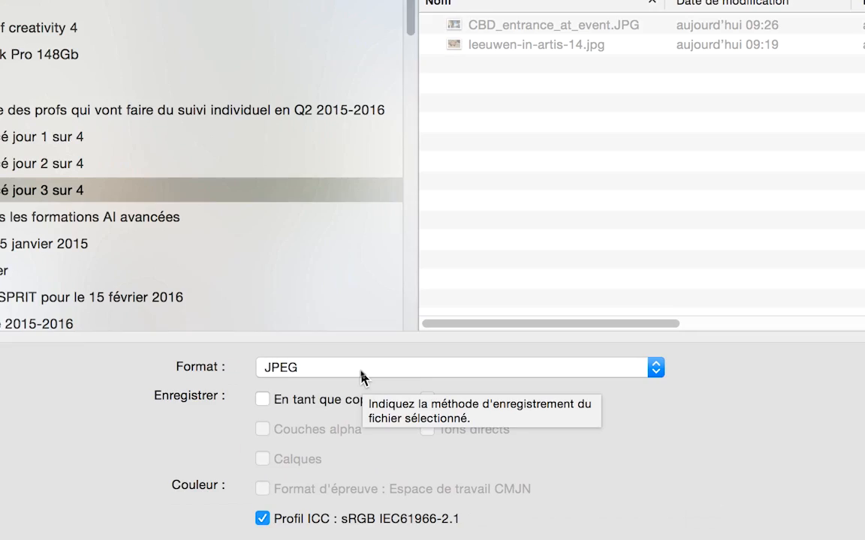
{"action": "left_click", "coordinate": [361, 370]}
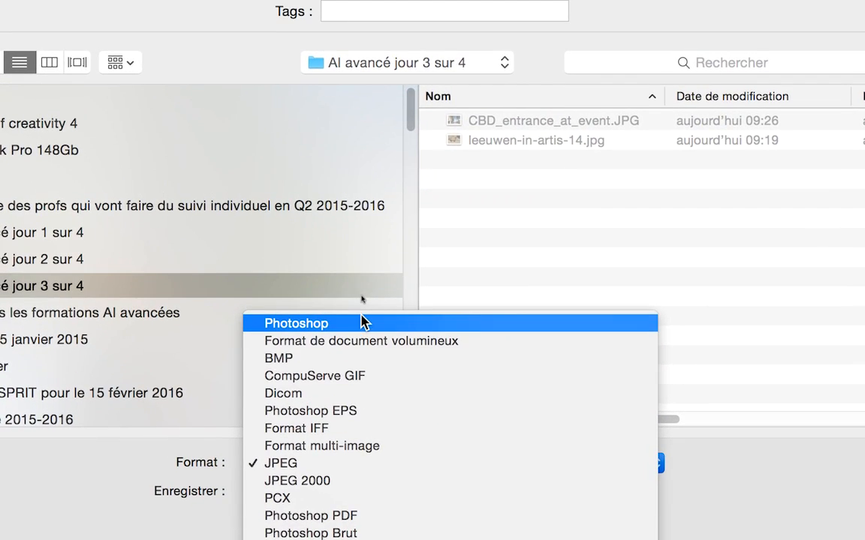
{"action": "left_click", "coordinate": [362, 321]}
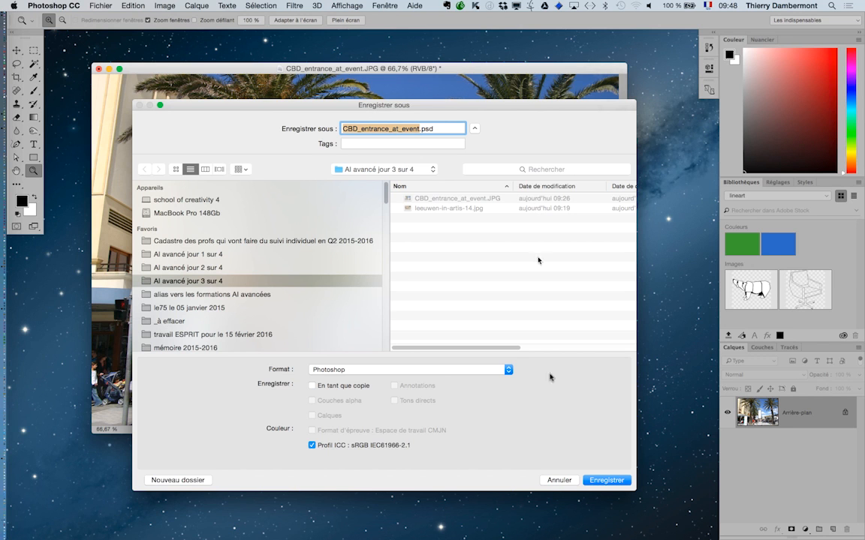
{"action": "left_click", "coordinate": [608, 481]}
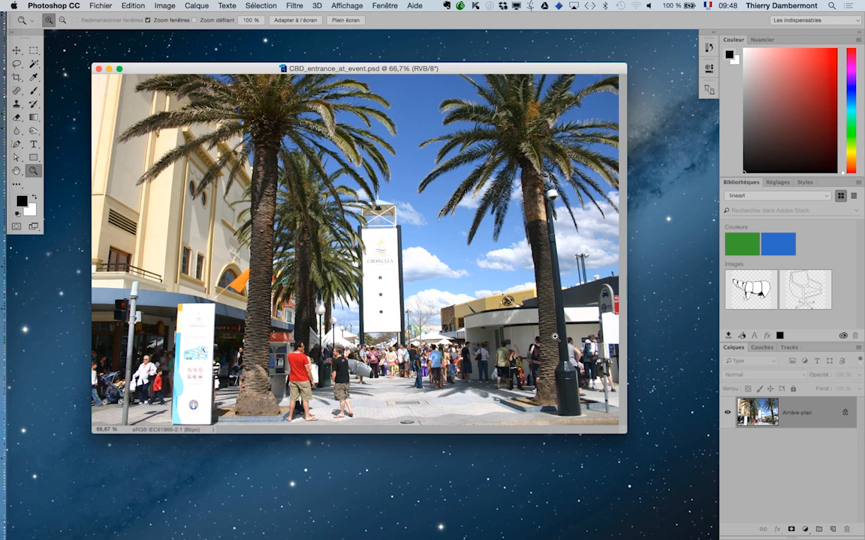
Switch to Illustrator and import CBD_entrance_at_event.psd from "AI avancé jour 3 sur 4" as a linked file, keeping its embedded colour profile.
{"action": "key", "text": "super+Tab"}
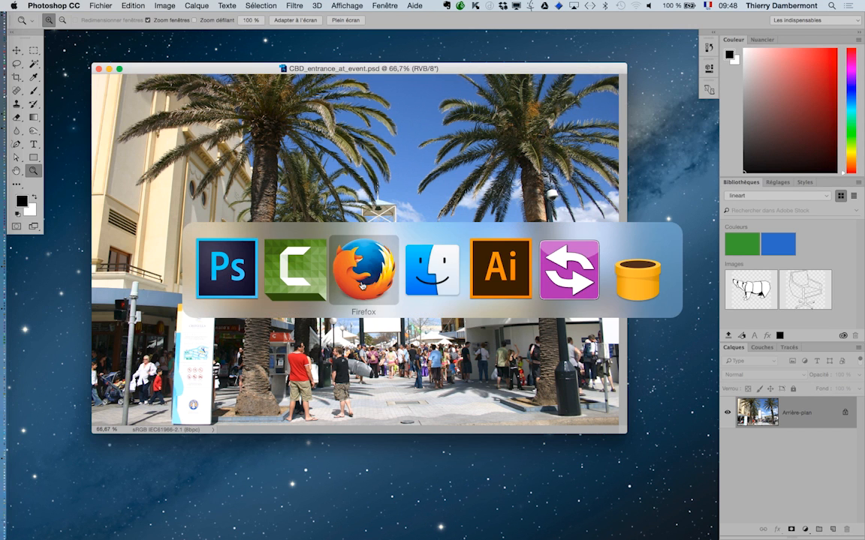
{"action": "left_click", "coordinate": [481, 289]}
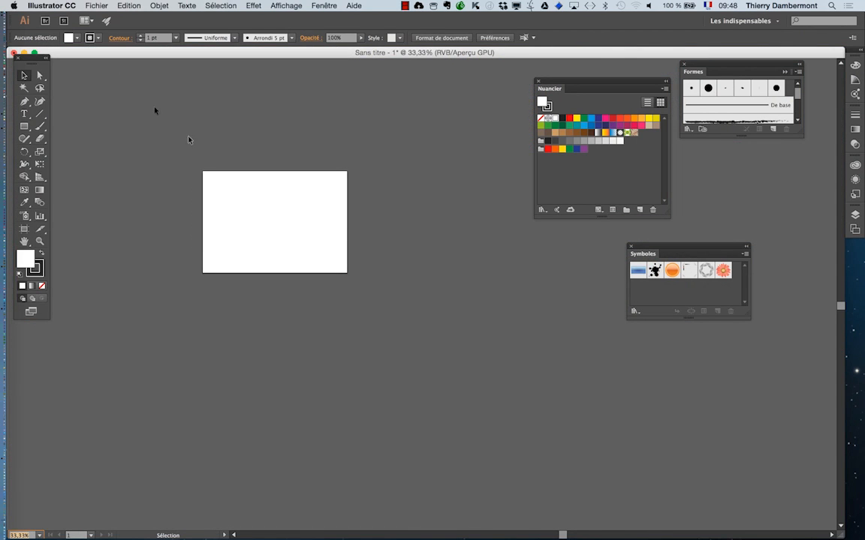
{"action": "left_click", "coordinate": [96, 5]}
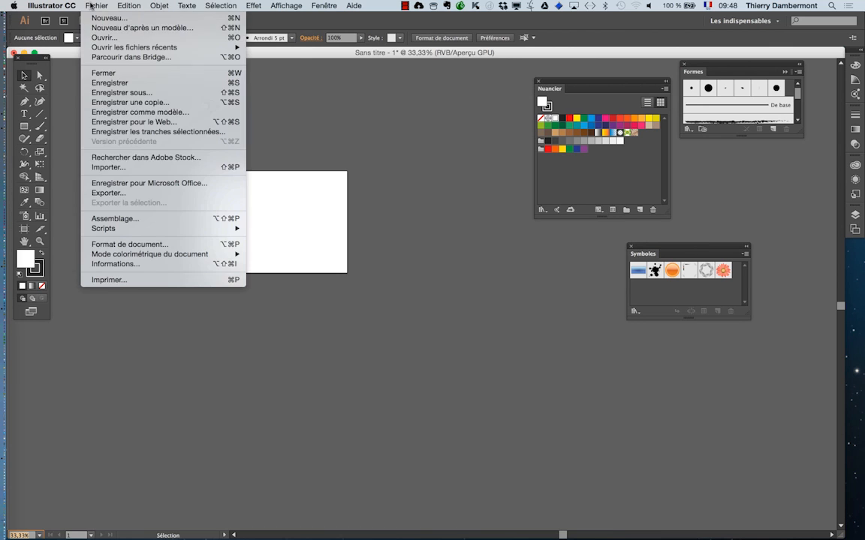
{"action": "left_click", "coordinate": [119, 167]}
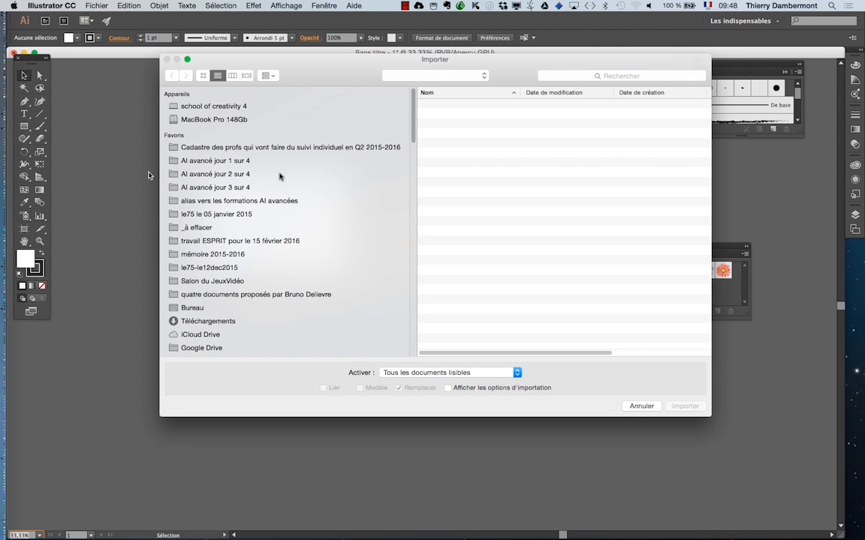
{"action": "left_click", "coordinate": [203, 187]}
{"action": "left_click", "coordinate": [525, 118]}
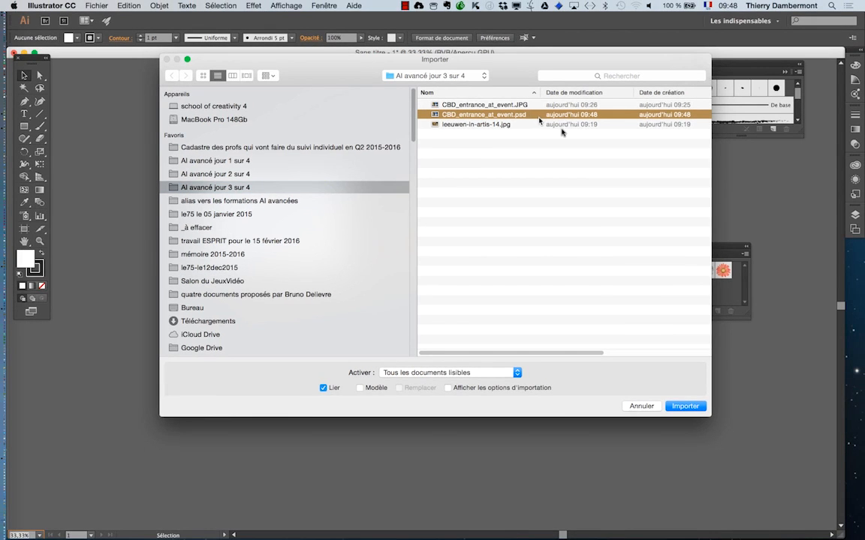
{"action": "left_click", "coordinate": [684, 406]}
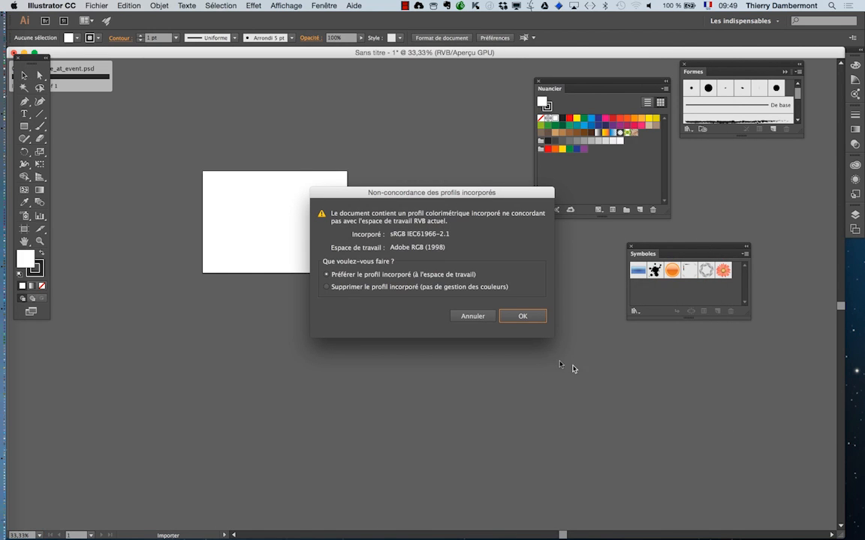
{"action": "left_click", "coordinate": [523, 316]}
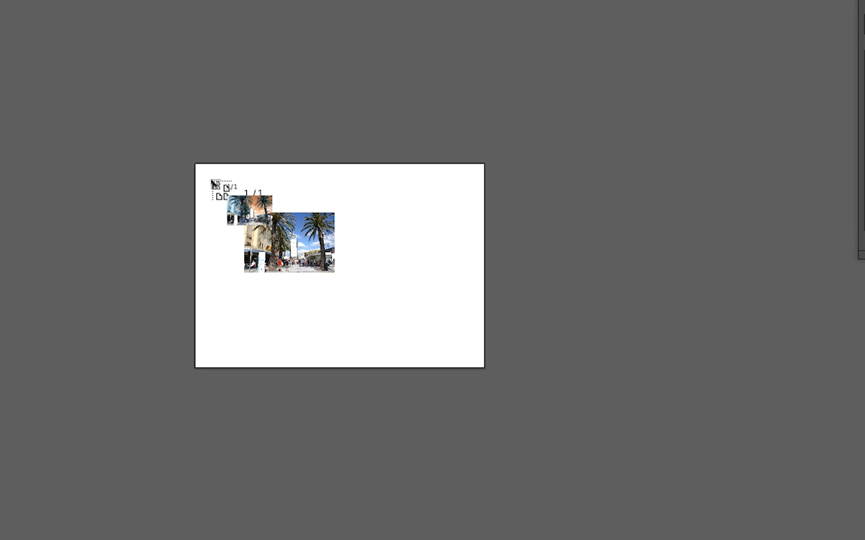
Place the linked photo at its original size near the upper-left corner of the artboard.
{"action": "left_click", "coordinate": [212, 183]}
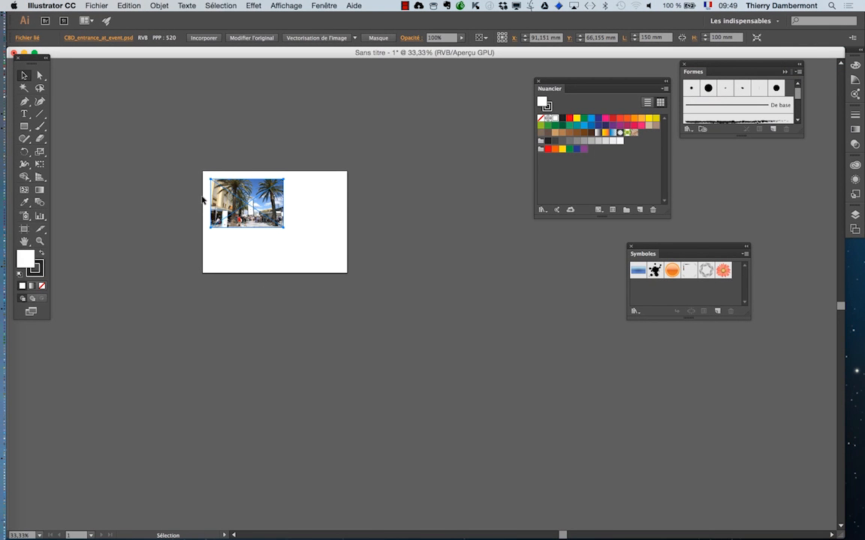
{"action": "scroll", "coordinate": [204, 196], "scroll_direction": "up", "scroll_amount": 1}
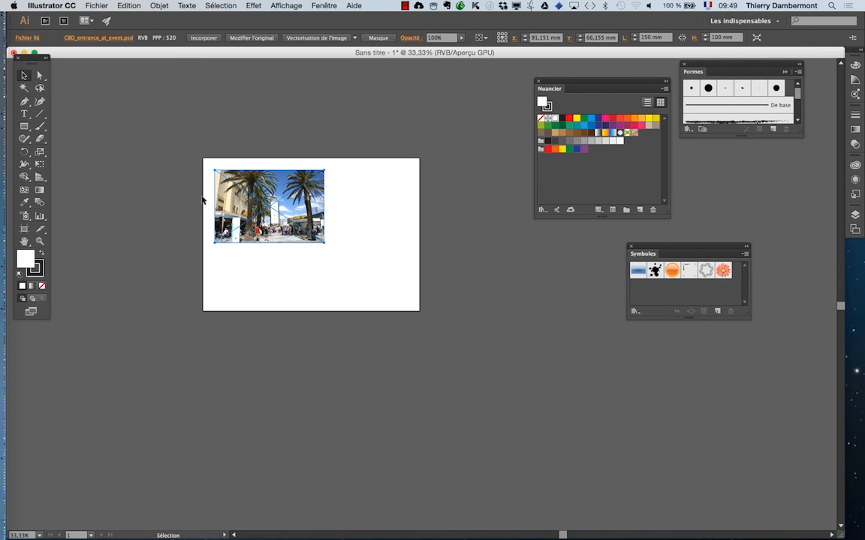
{"action": "scroll", "coordinate": [202, 199], "scroll_direction": "up", "scroll_amount": 1}
{"action": "scroll", "coordinate": [208, 203], "scroll_direction": "up", "scroll_amount": 1}
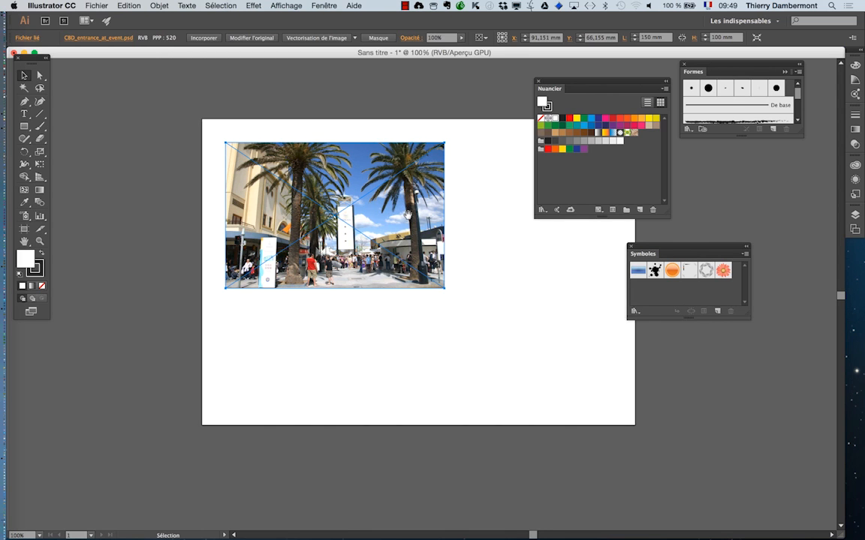
{"action": "left_click_drag", "start_coordinate": [406, 216], "coordinate": [305, 211]}
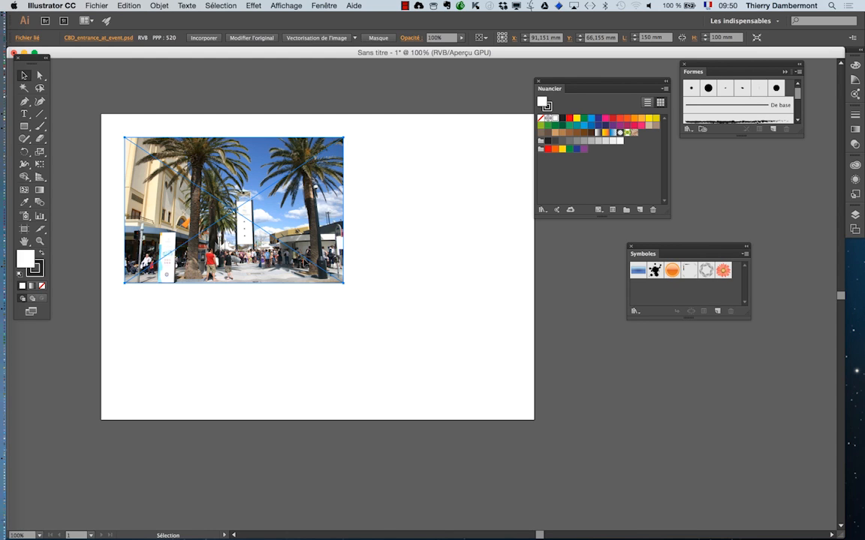
Switch to Photoshop, review the photo's width and height in the Image Size dialog without changing them, and minimise its window.
{"action": "key", "text": "super+Tab"}
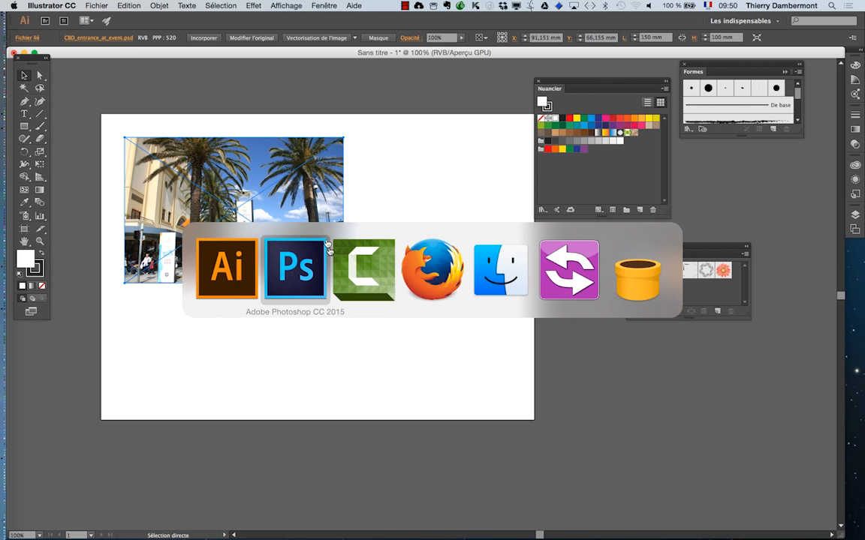
{"action": "key", "text": "super+Tab"}
{"action": "left_click", "coordinate": [319, 277]}
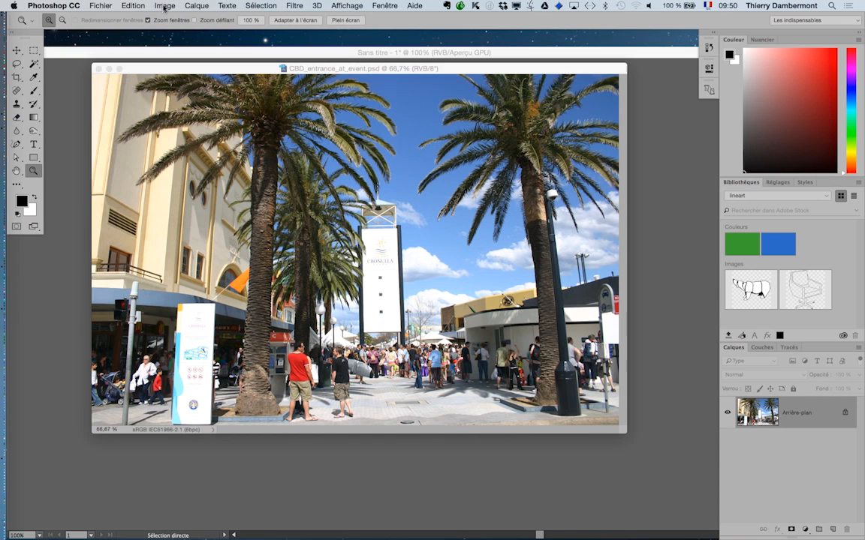
{"action": "left_click", "coordinate": [171, 6]}
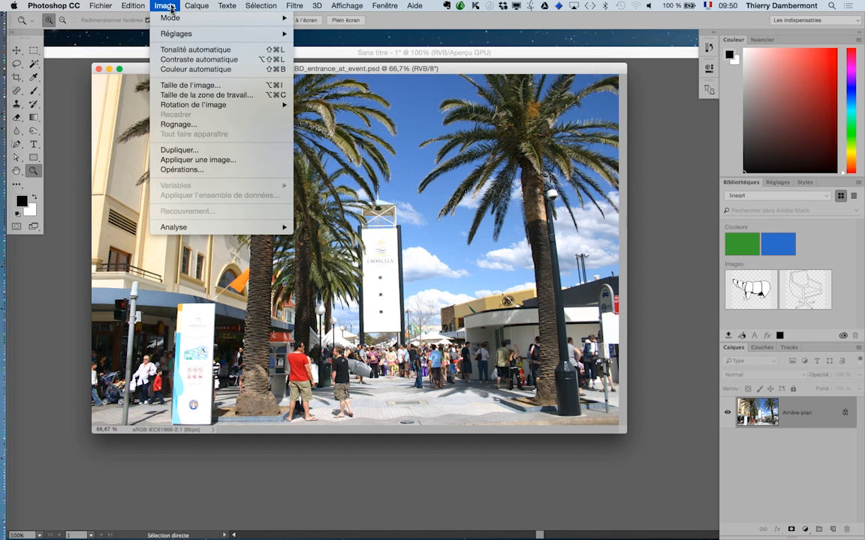
{"action": "left_click", "coordinate": [187, 81]}
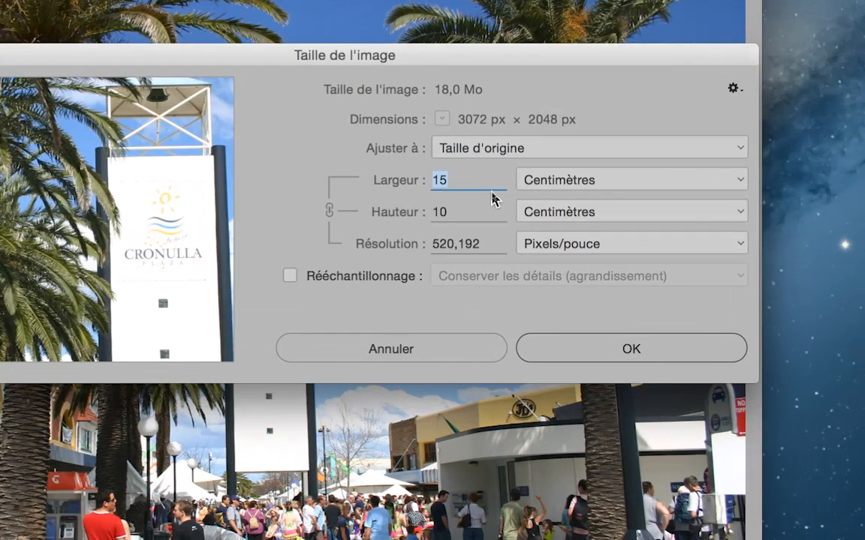
{"action": "left_click", "coordinate": [489, 186]}
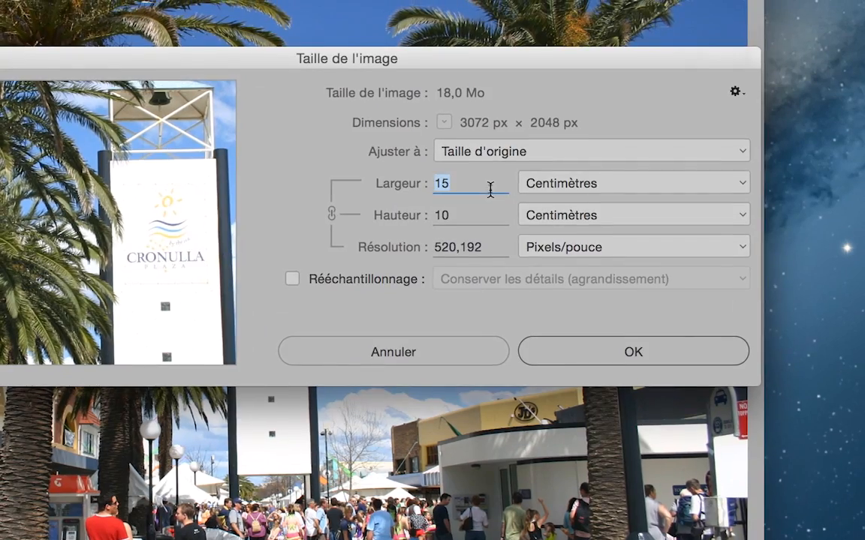
{"action": "key", "text": "Tab"}
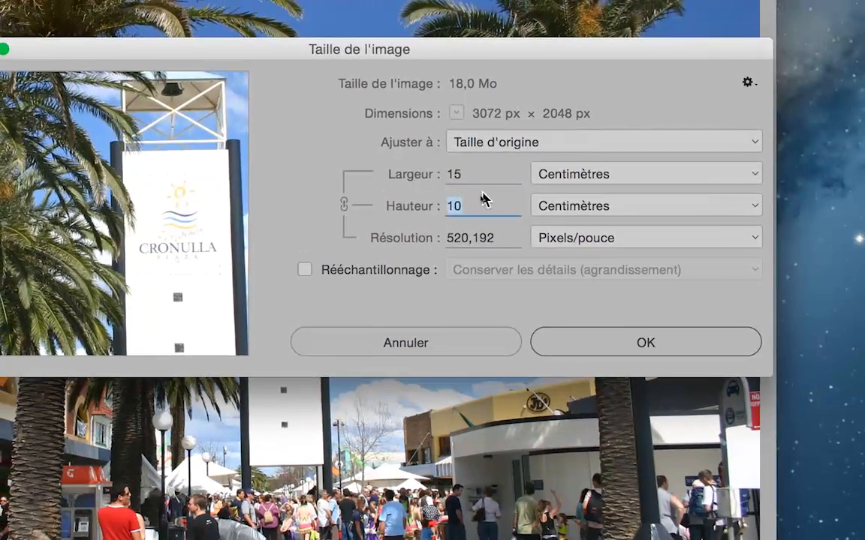
{"action": "double_click", "coordinate": [481, 189]}
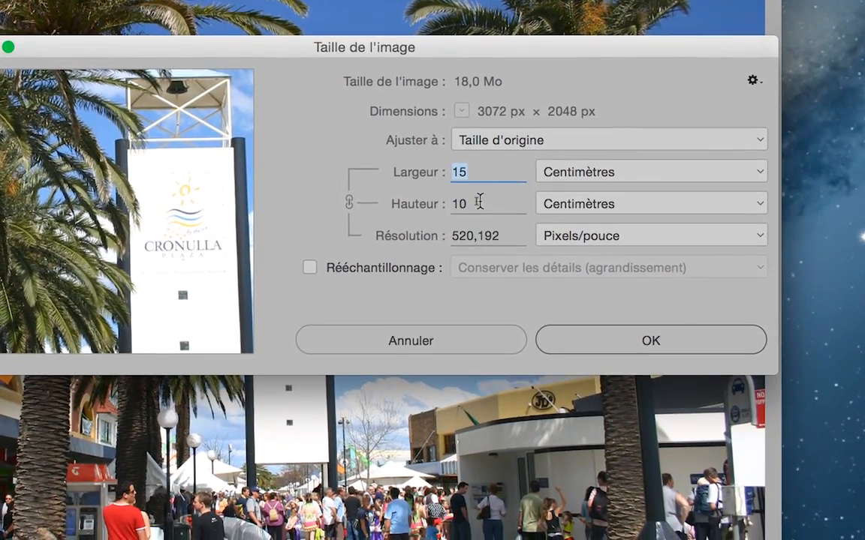
{"action": "left_click", "coordinate": [475, 217]}
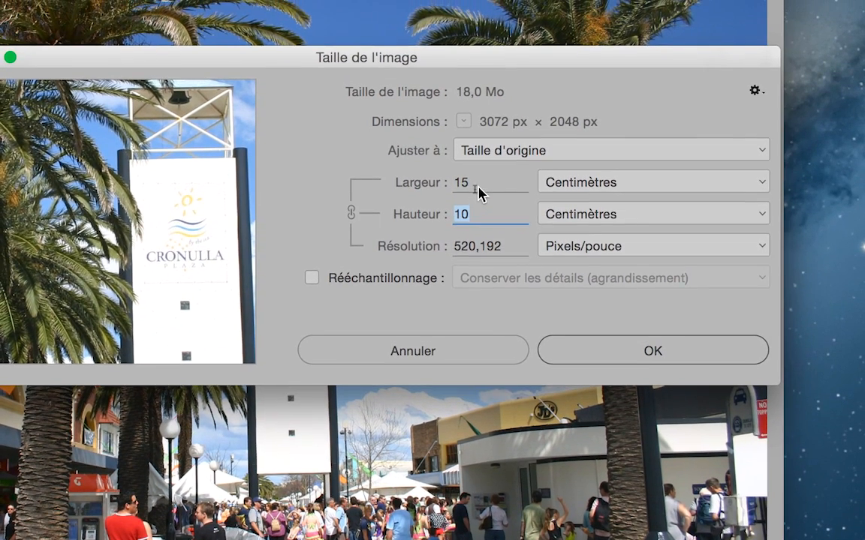
{"action": "double_click", "coordinate": [477, 168]}
{"action": "double_click", "coordinate": [477, 215]}
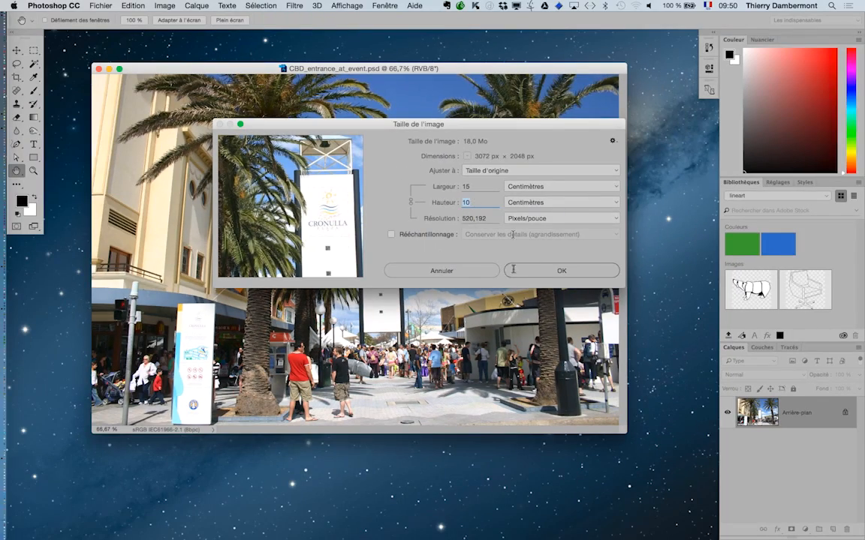
{"action": "left_click", "coordinate": [457, 274]}
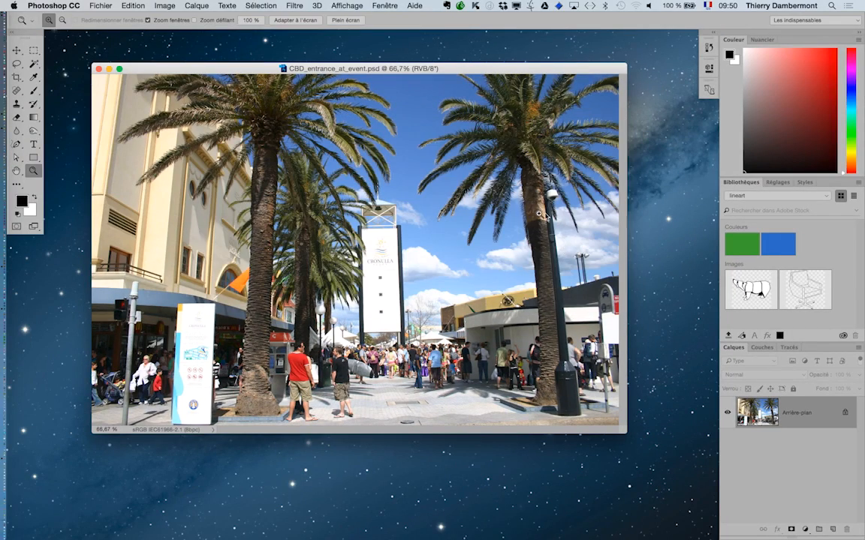
{"action": "left_click", "coordinate": [110, 69]}
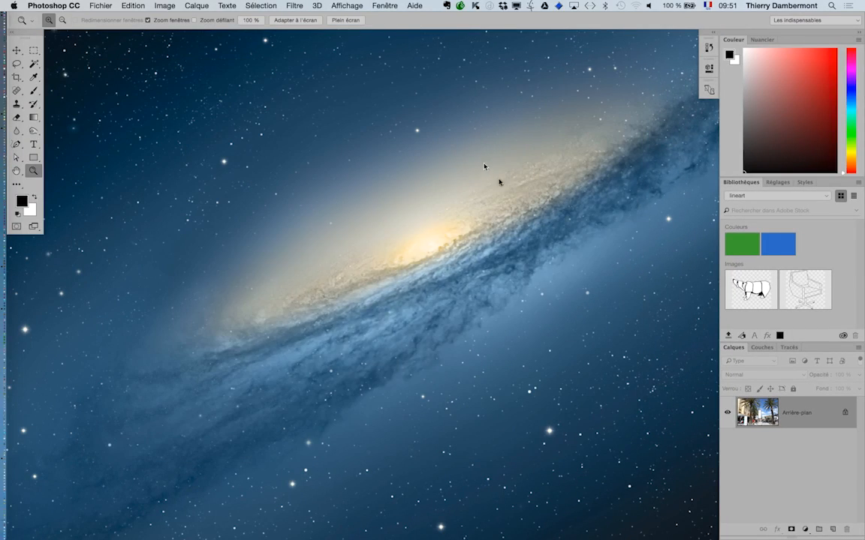
Switch to Illustrator and import both JPG images from the "demo import AI taille metrique" folder as linked files, keeping their embedded colour profiles.
{"action": "key", "text": "super+Tab"}
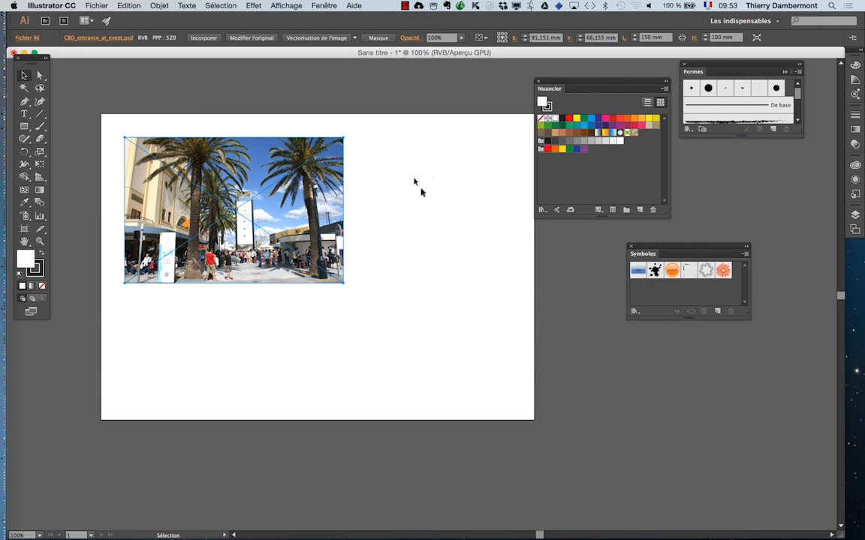
{"action": "left_click", "coordinate": [339, 78]}
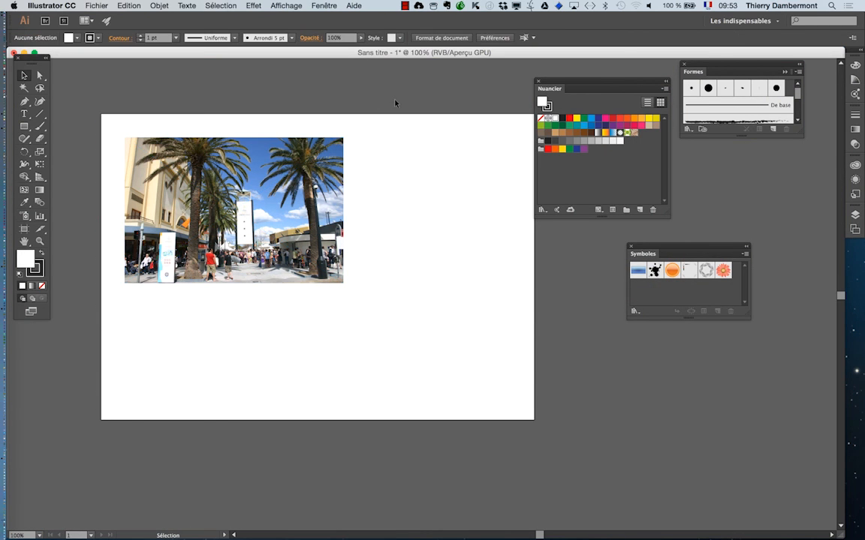
{"action": "left_click", "coordinate": [87, 5]}
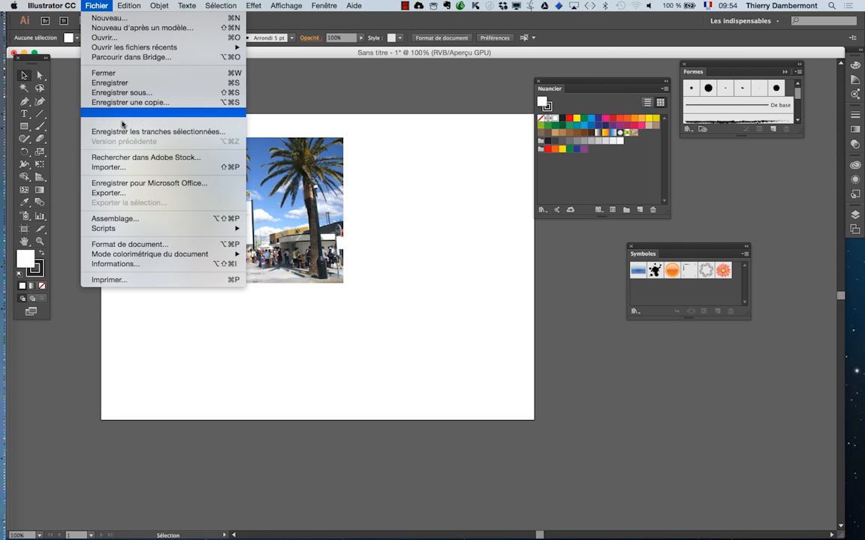
{"action": "left_click", "coordinate": [132, 168]}
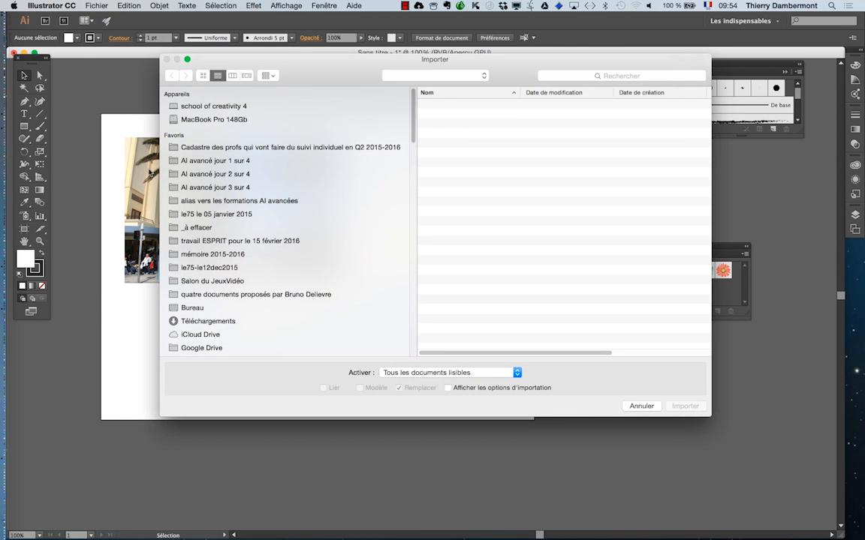
{"action": "left_click", "coordinate": [223, 188]}
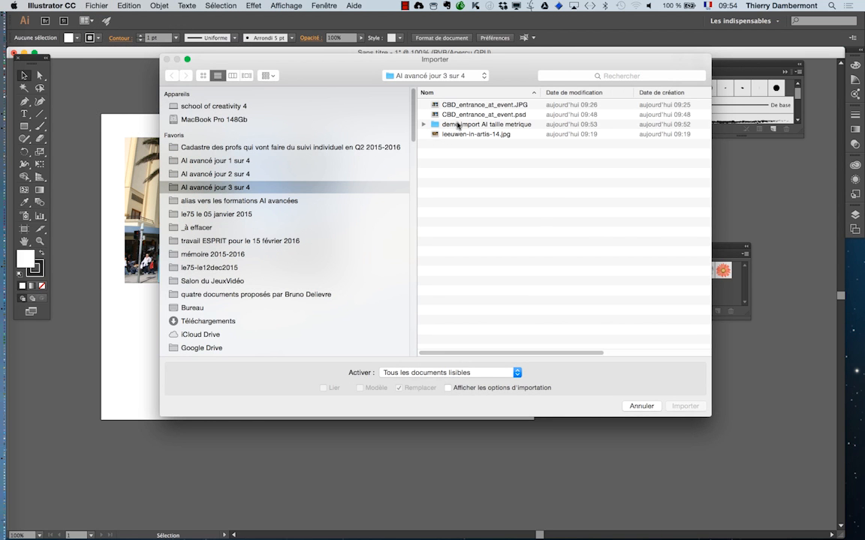
{"action": "double_click", "coordinate": [457, 124]}
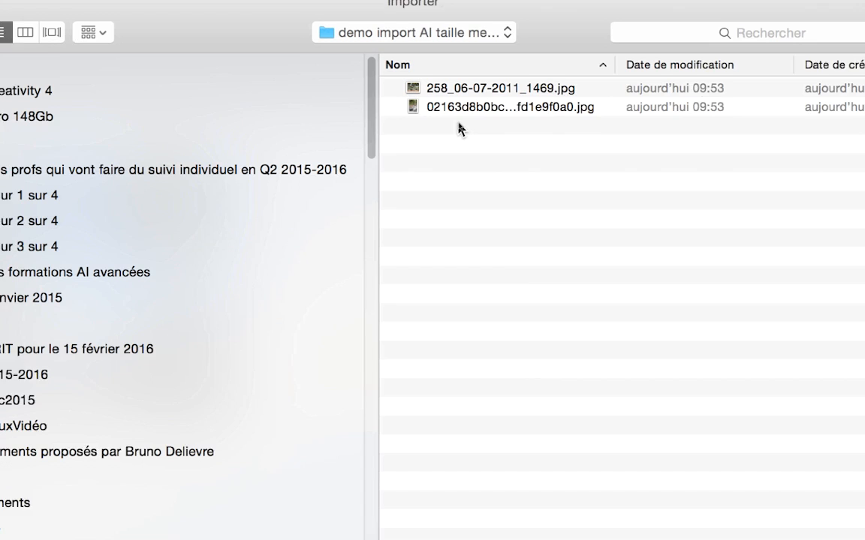
{"action": "left_click", "coordinate": [470, 113]}
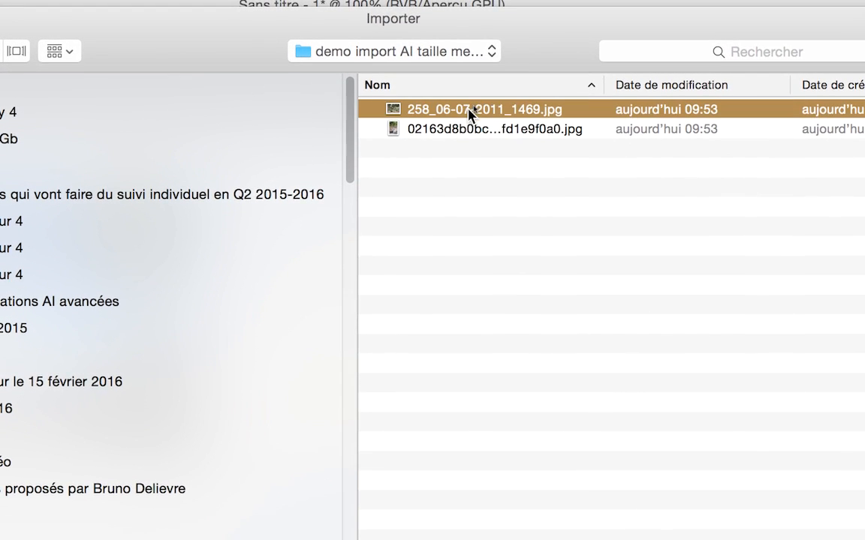
{"action": "left_click", "coordinate": [476, 129], "text": "shift"}
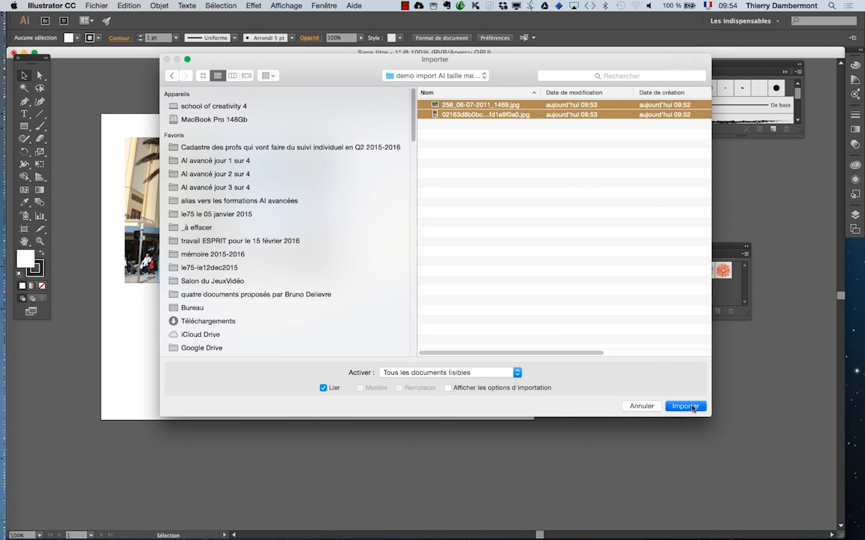
{"action": "left_click", "coordinate": [692, 408]}
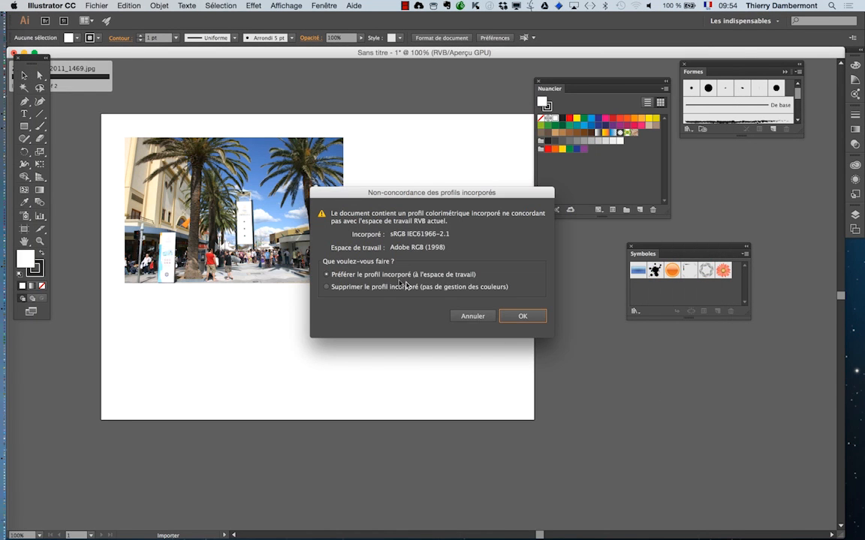
{"action": "left_click", "coordinate": [512, 316]}
{"action": "left_click", "coordinate": [510, 318]}
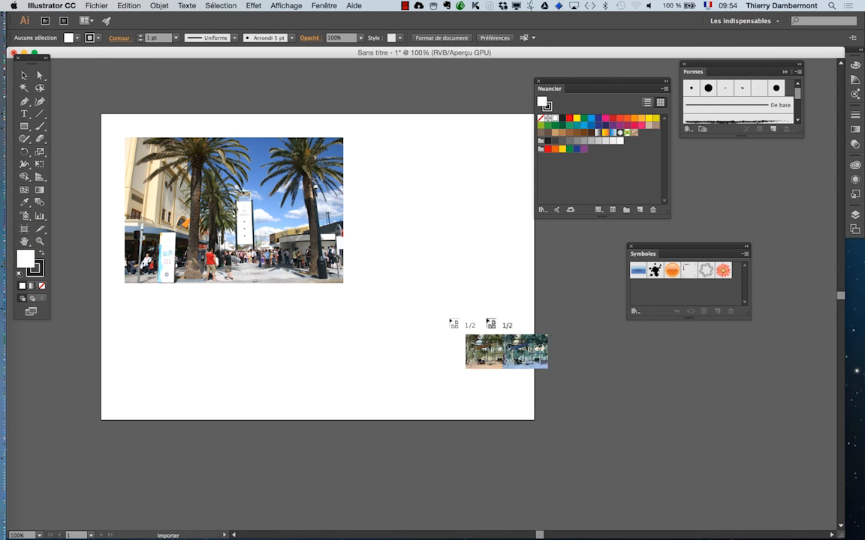
Place the two linked images at their original sizes below the palm tree photo, side by side with their upper edges aligned.
{"action": "left_click", "coordinate": [151, 306]}
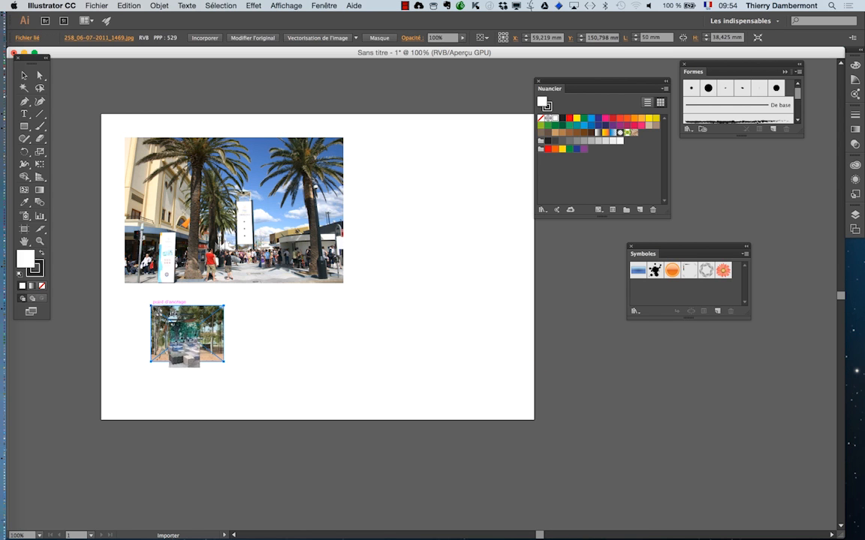
{"action": "left_click", "coordinate": [303, 307]}
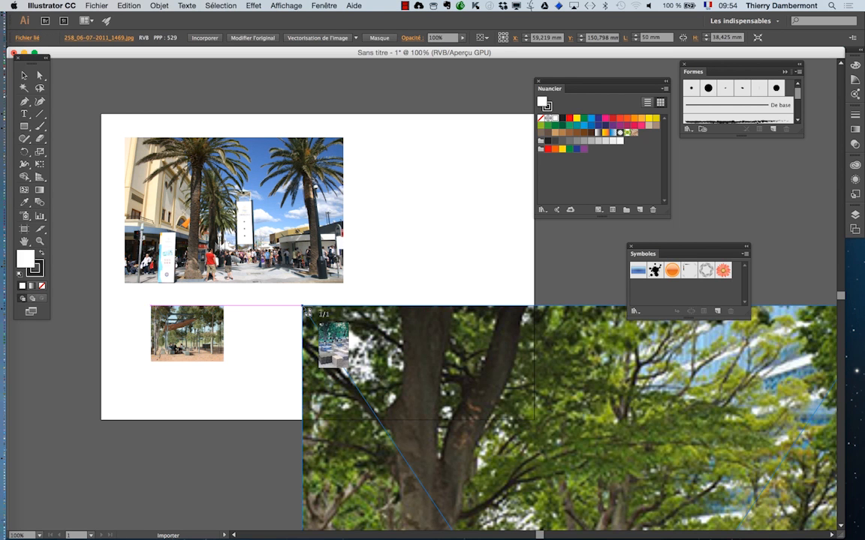
Examine the size and image quality of the large plaza photo relative to the artboard, both whole and close up.
{"action": "scroll", "coordinate": [413, 366], "scroll_direction": "down", "scroll_amount": 1}
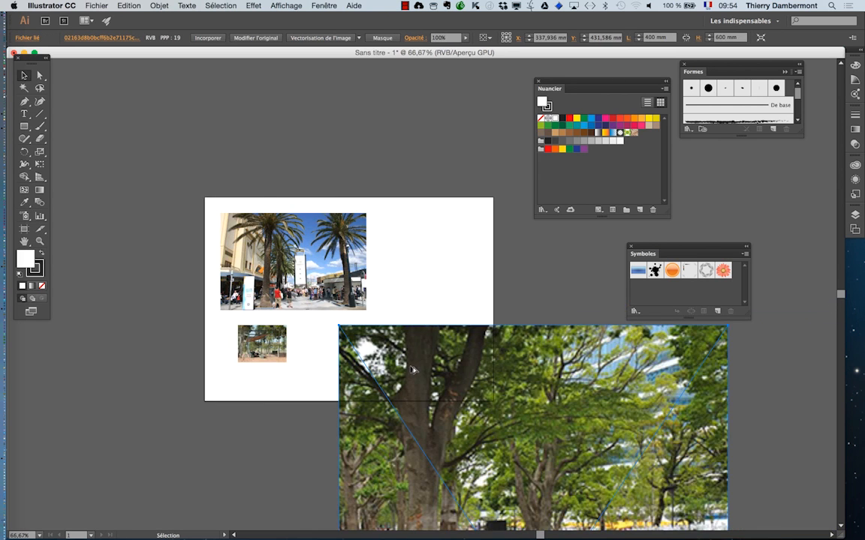
{"action": "scroll", "coordinate": [373, 332], "scroll_direction": "down", "scroll_amount": 1}
{"action": "left_click_drag", "start_coordinate": [316, 299], "coordinate": [213, 123]}
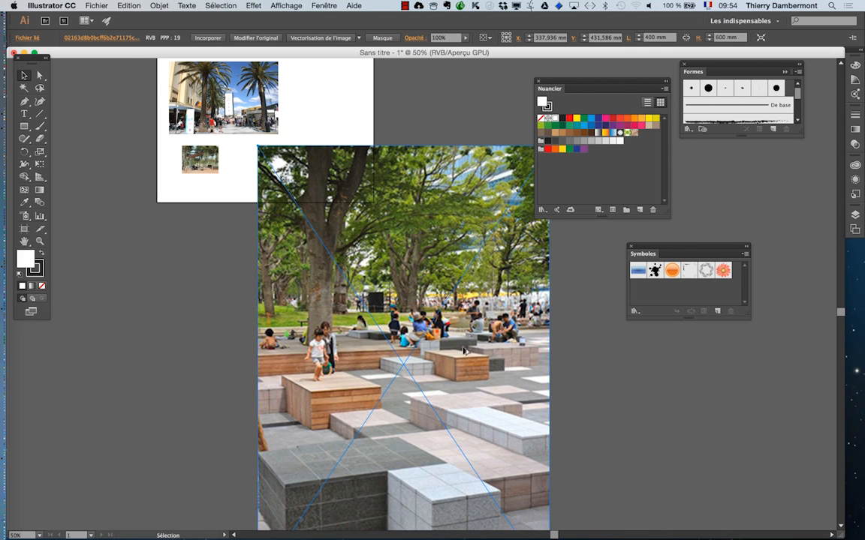
{"action": "scroll", "coordinate": [418, 353], "scroll_direction": "up", "scroll_amount": 4}
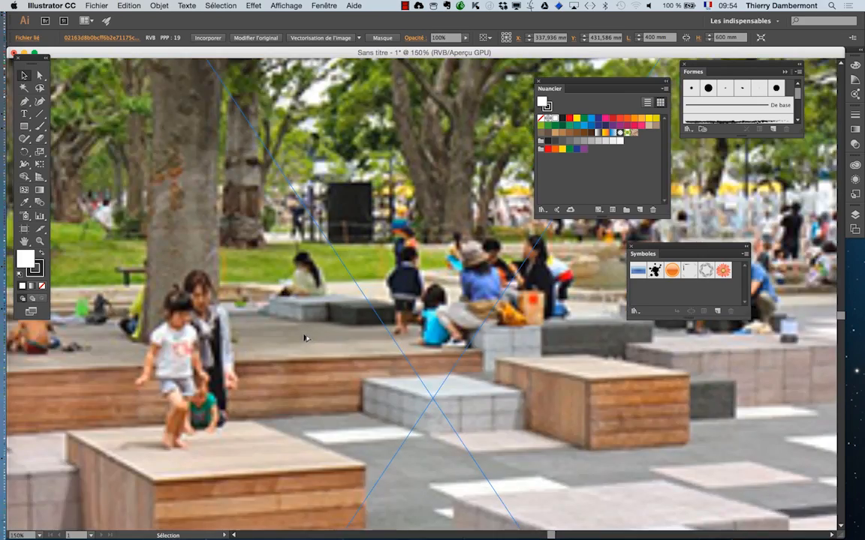
{"action": "scroll", "coordinate": [304, 338], "scroll_direction": "down", "scroll_amount": 4}
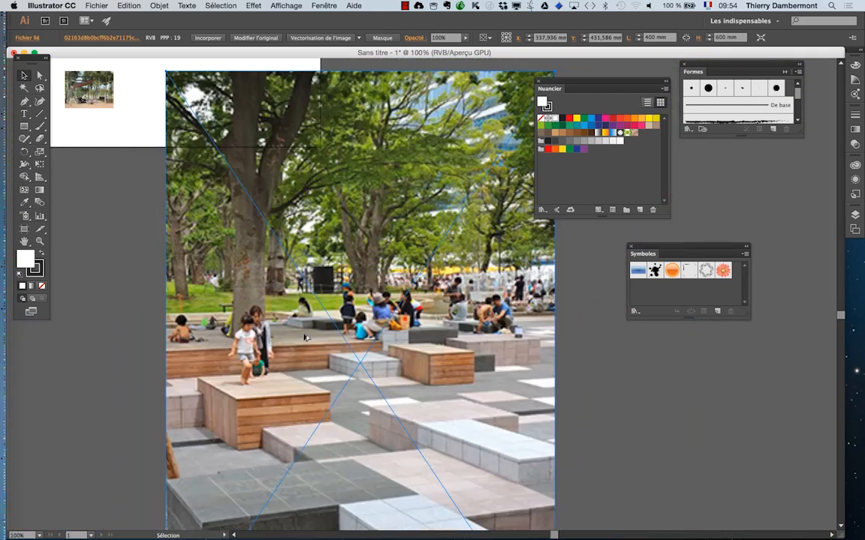
{"action": "scroll", "coordinate": [303, 338], "scroll_direction": "down", "scroll_amount": 2}
{"action": "left_click_drag", "start_coordinate": [168, 211], "coordinate": [282, 247]}
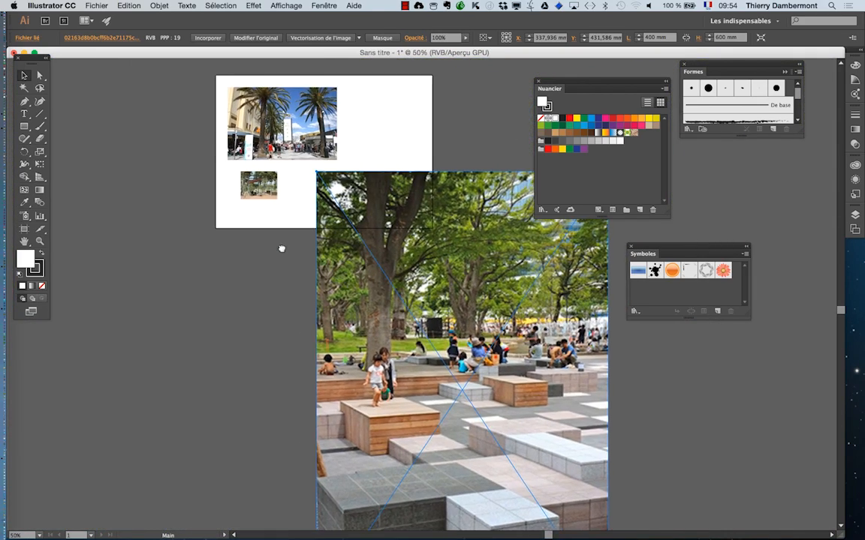
Examine the small picnic-area photo's detail at very high magnification and compare it with the large plaza photo.
{"action": "scroll", "coordinate": [262, 188], "scroll_direction": "up", "scroll_amount": 5}
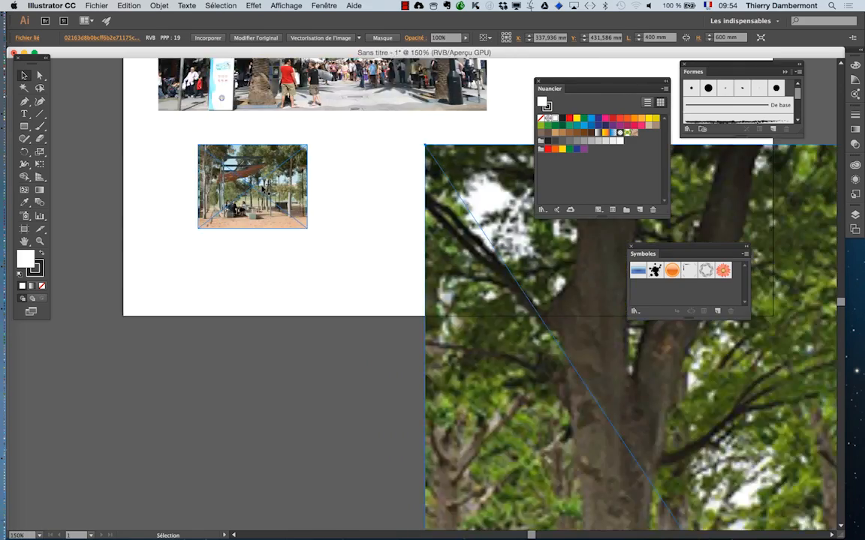
{"action": "scroll", "coordinate": [227, 196], "scroll_direction": "up", "scroll_amount": 4}
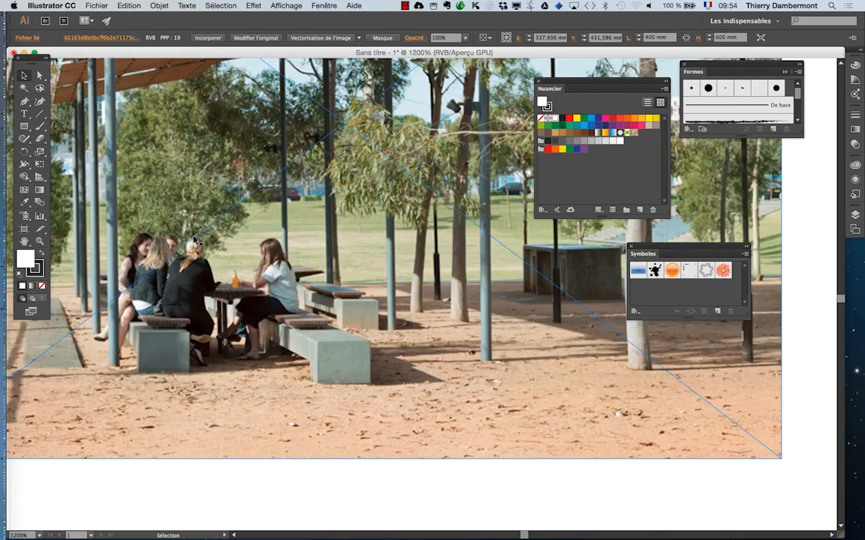
{"action": "scroll", "coordinate": [193, 240], "scroll_direction": "up", "scroll_amount": 1}
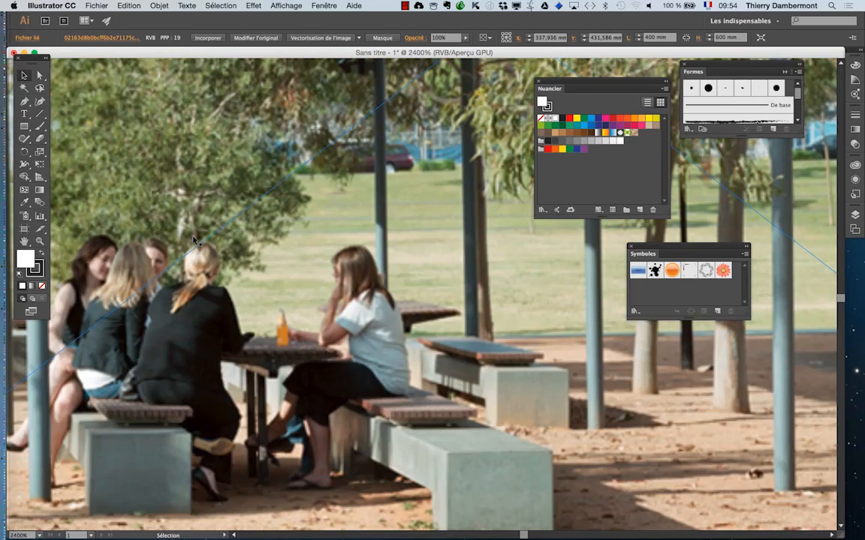
{"action": "scroll", "coordinate": [194, 240], "scroll_direction": "down", "scroll_amount": 2}
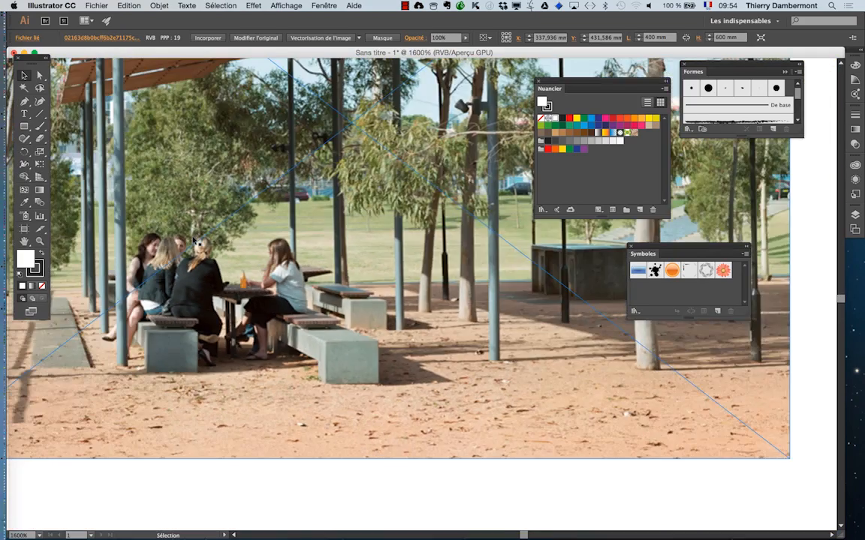
{"action": "scroll", "coordinate": [193, 241], "scroll_direction": "down", "scroll_amount": 5}
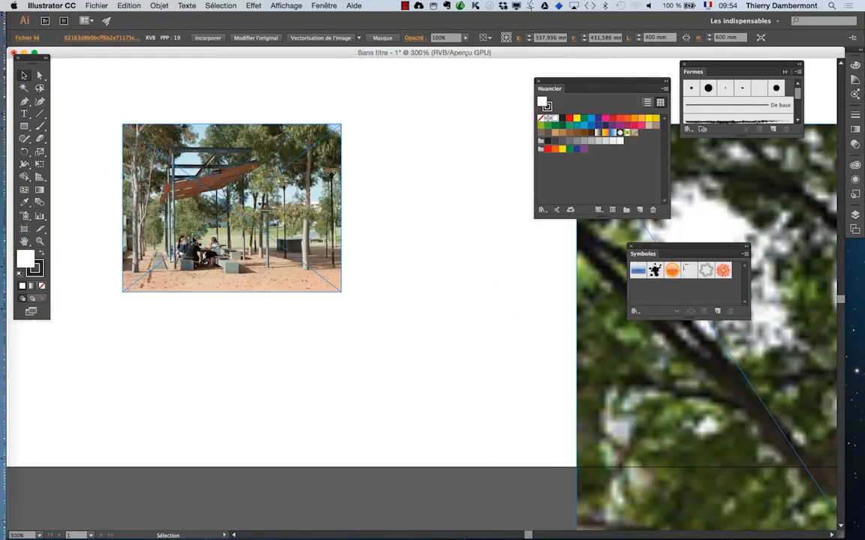
{"action": "scroll", "coordinate": [194, 240], "scroll_direction": "down", "scroll_amount": 4}
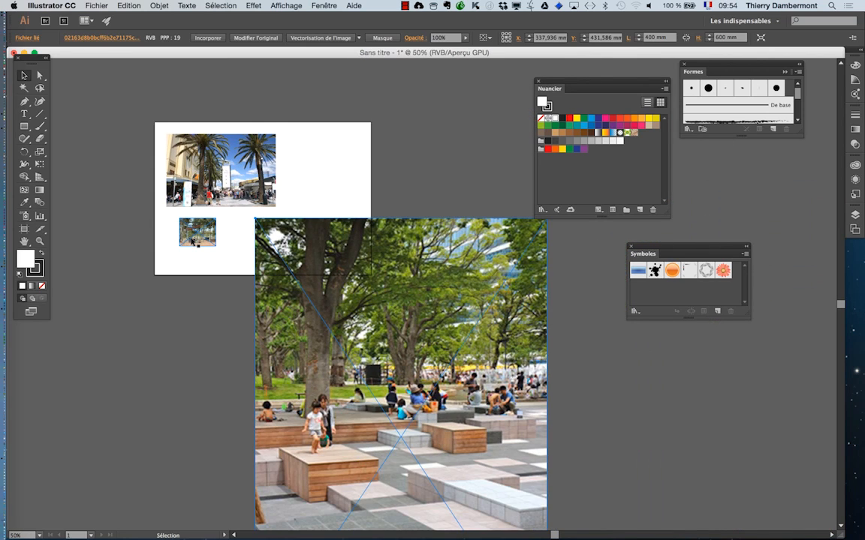
{"action": "left_click_drag", "start_coordinate": [193, 242], "coordinate": [172, 167]}
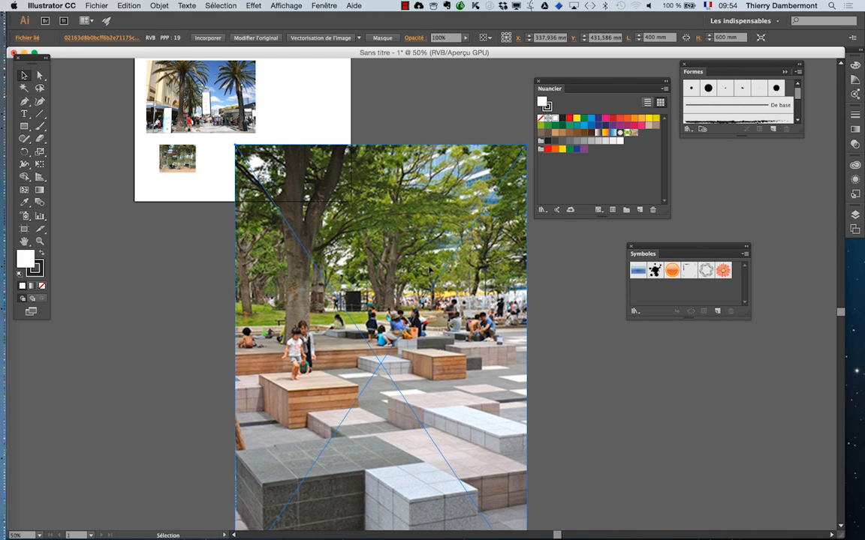
Switch to Photoshop and open both JPG photos from the "demo import AI taille metrique" folder, keeping their embedded colour profiles.
{"action": "key", "text": "super+Tab"}
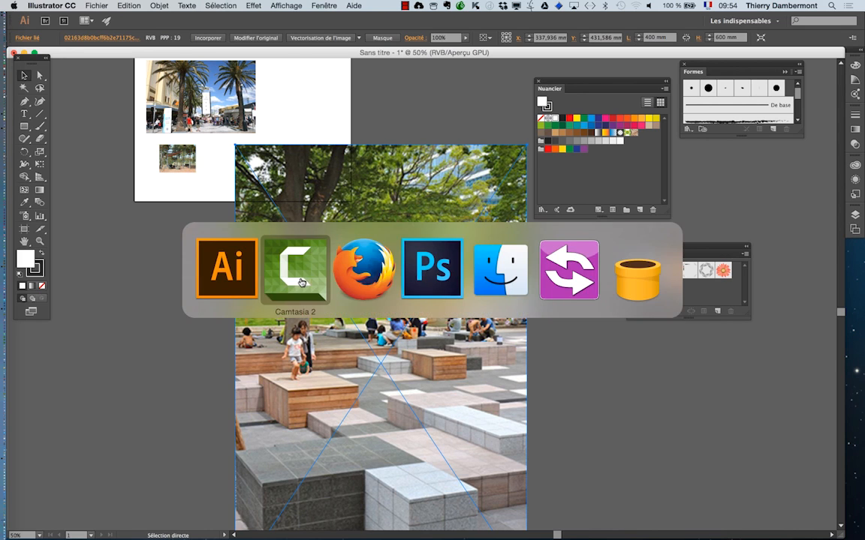
{"action": "left_click", "coordinate": [437, 283]}
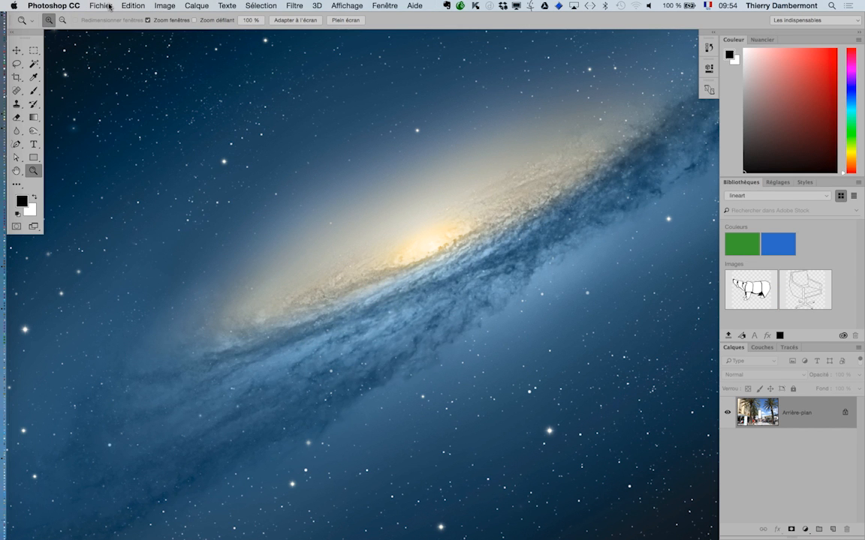
{"action": "left_click", "coordinate": [105, 6]}
{"action": "left_click", "coordinate": [105, 23]}
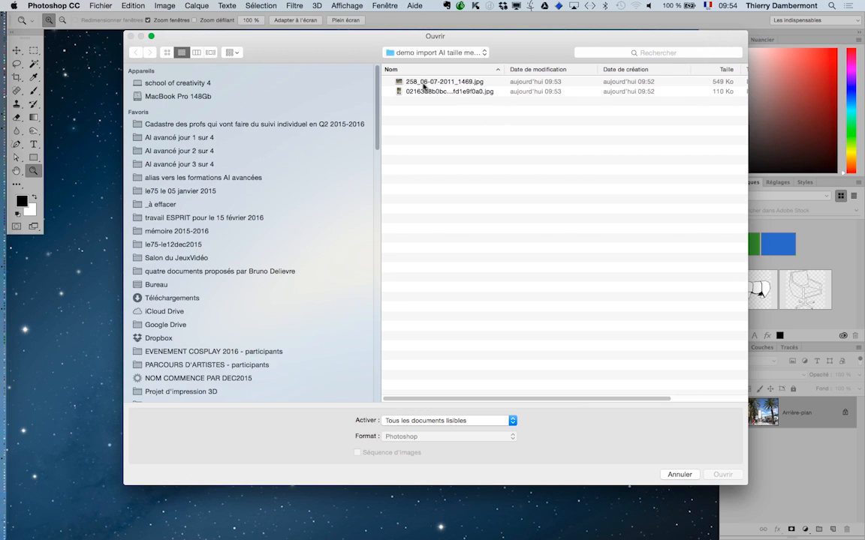
{"action": "left_click", "coordinate": [423, 82]}
{"action": "left_click", "coordinate": [385, 90], "text": "shift"}
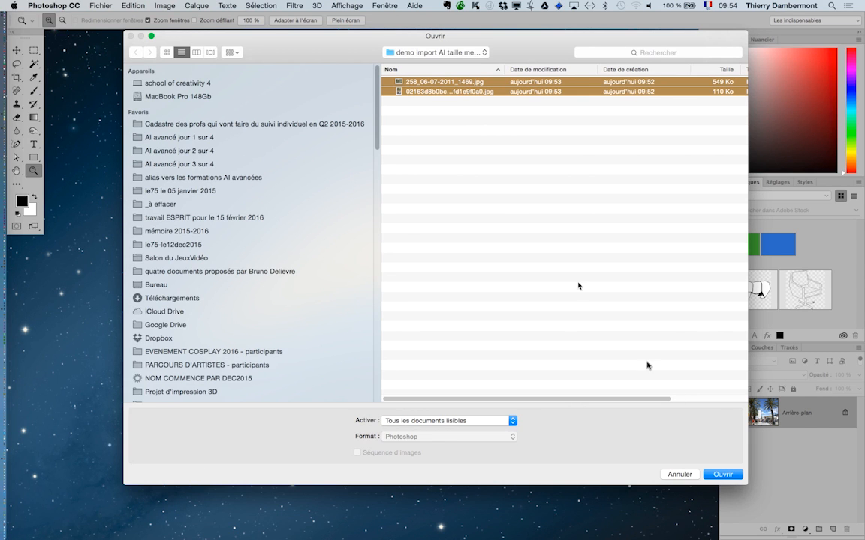
{"action": "left_click", "coordinate": [720, 474]}
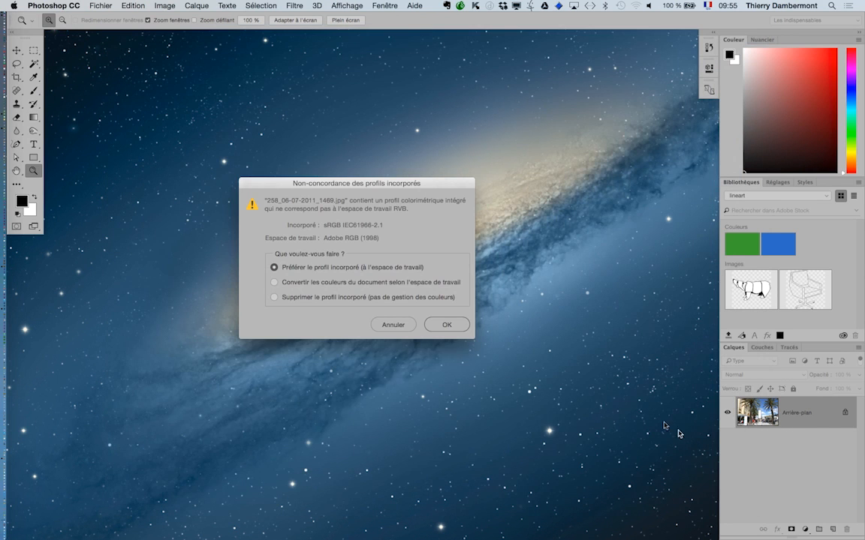
{"action": "left_click", "coordinate": [436, 328]}
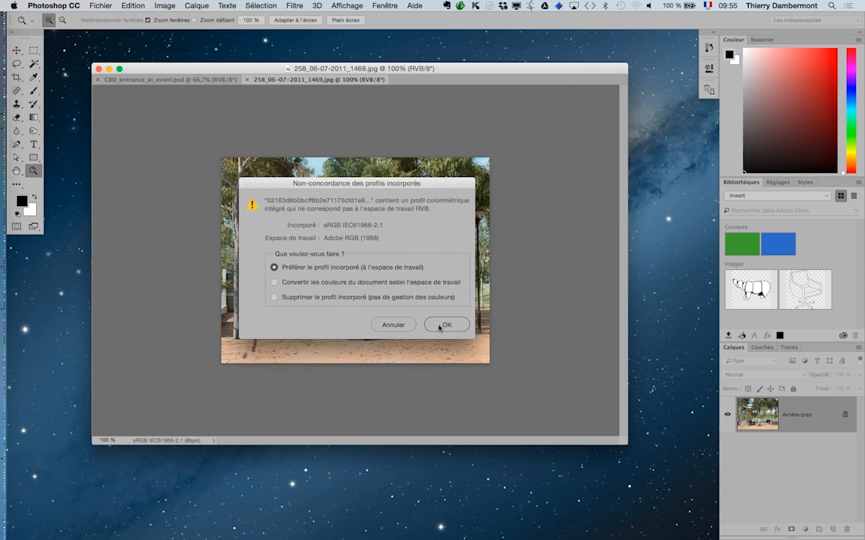
{"action": "left_click", "coordinate": [439, 327]}
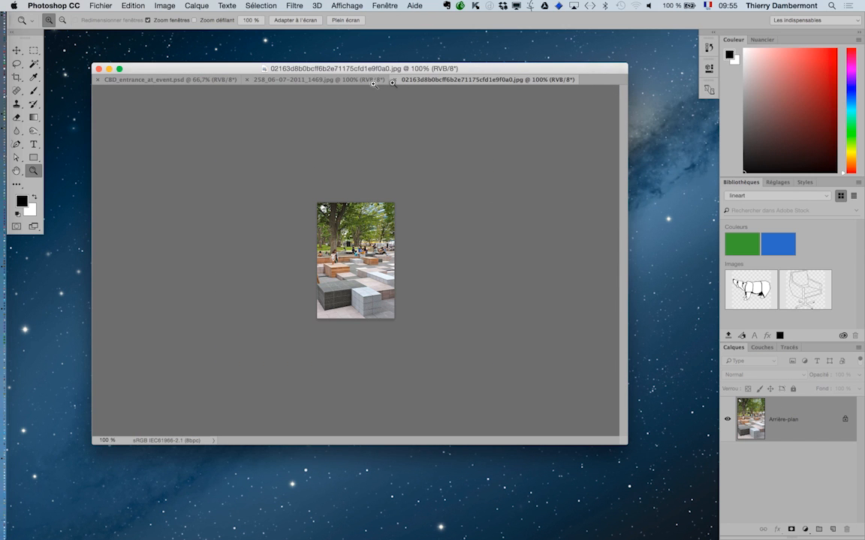
Bring up the picnic-area photo at 200% and enlarge the document window until the whole image fits.
{"action": "left_click", "coordinate": [153, 81]}
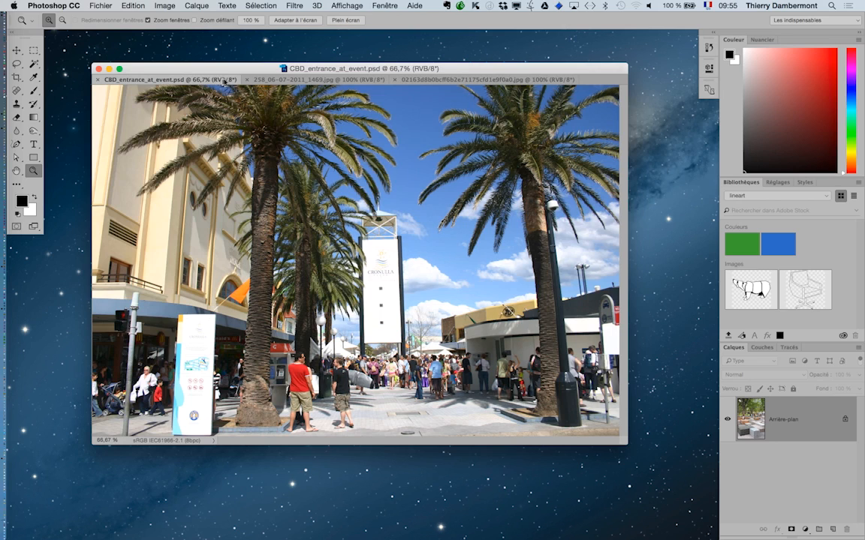
{"action": "left_click", "coordinate": [287, 80]}
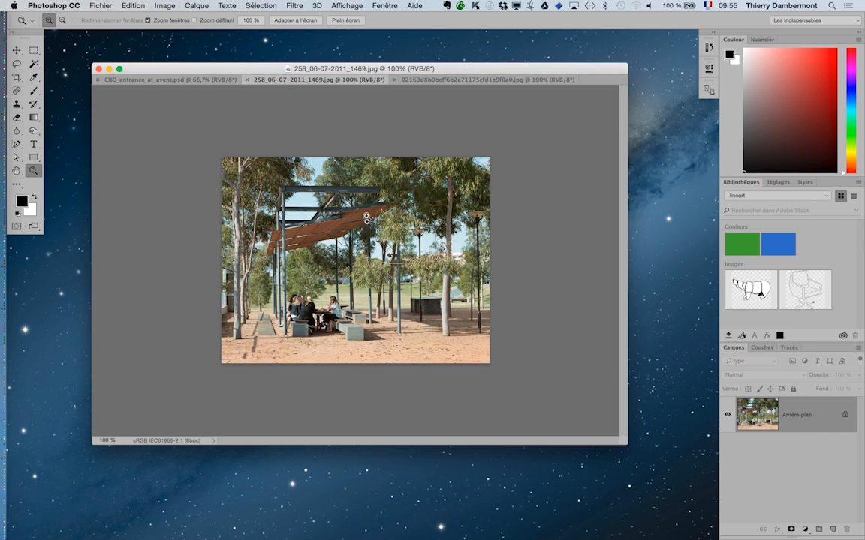
{"action": "left_click", "coordinate": [331, 254]}
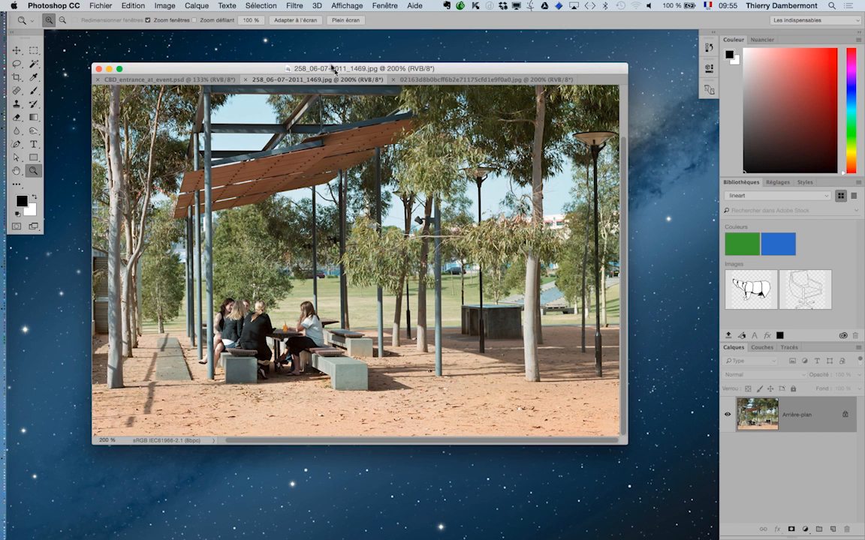
{"action": "left_click_drag", "start_coordinate": [333, 69], "coordinate": [312, 48]}
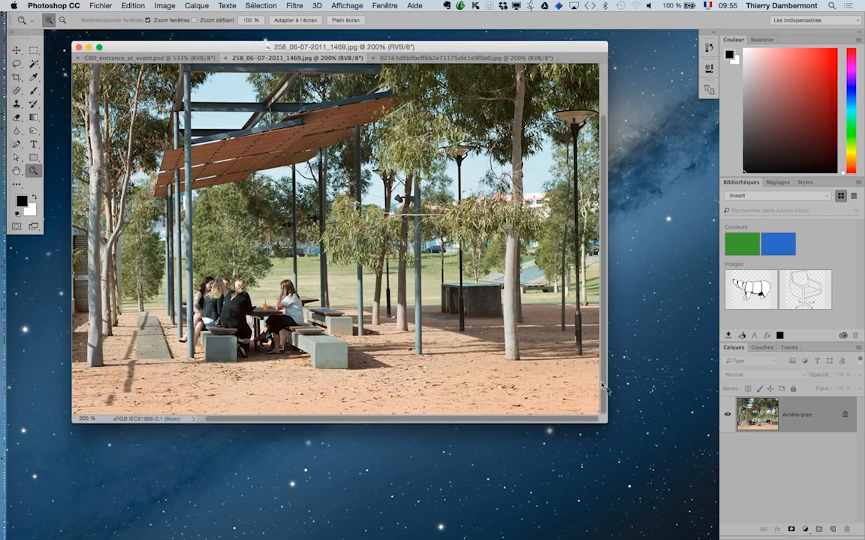
{"action": "left_click_drag", "start_coordinate": [607, 422], "coordinate": [664, 490]}
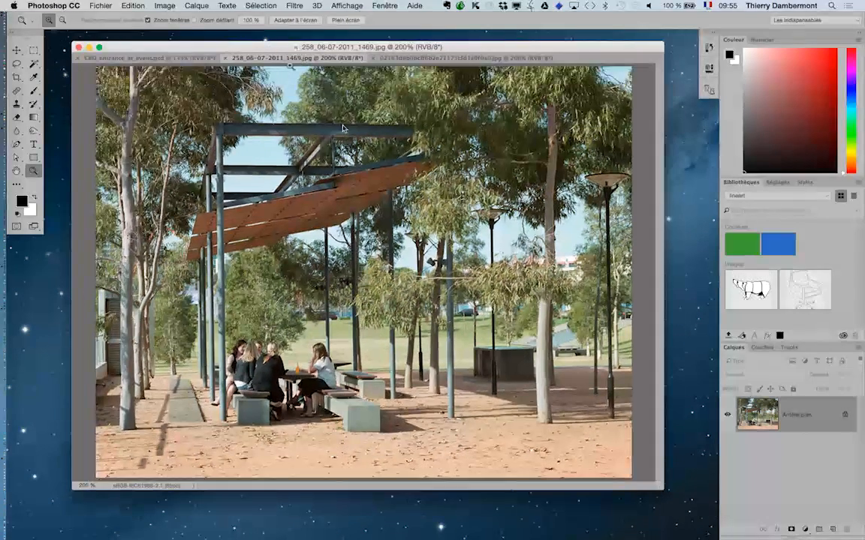
Check the picnic-area photo's pixel dimensions, print size and resolution with the Image Size command.
{"action": "left_click", "coordinate": [165, 5]}
{"action": "left_click", "coordinate": [190, 85]}
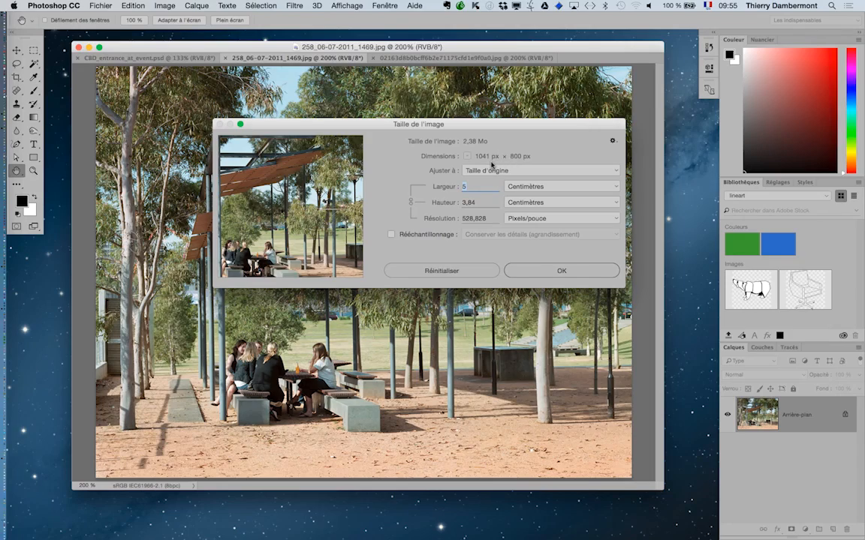
{"action": "key", "text": "alt+super+equal"}
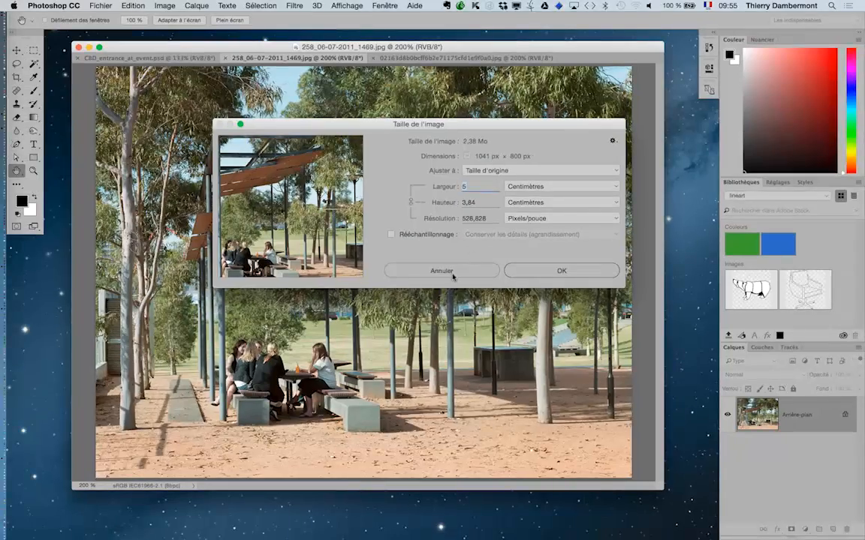
{"action": "left_click", "coordinate": [442, 271]}
{"action": "key", "text": "z"}
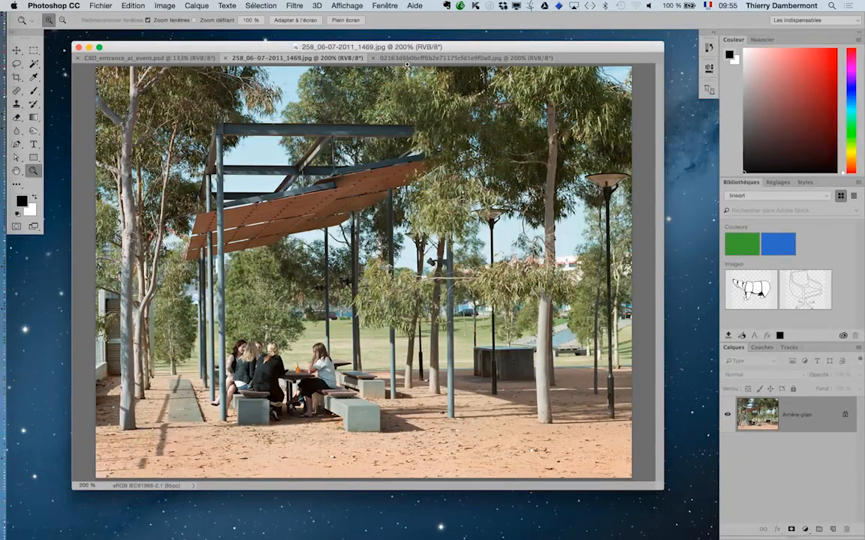
View the plaza photo at 300% and examine its pixel dimensions, print width and height, and resolution with Image Size.
{"action": "left_click", "coordinate": [375, 58]}
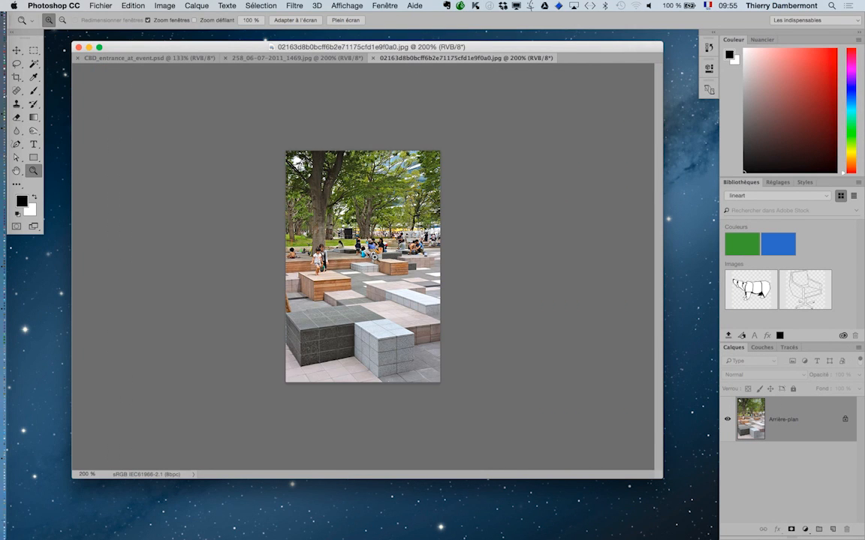
{"action": "left_click", "coordinate": [340, 231]}
{"action": "left_click", "coordinate": [165, 6]}
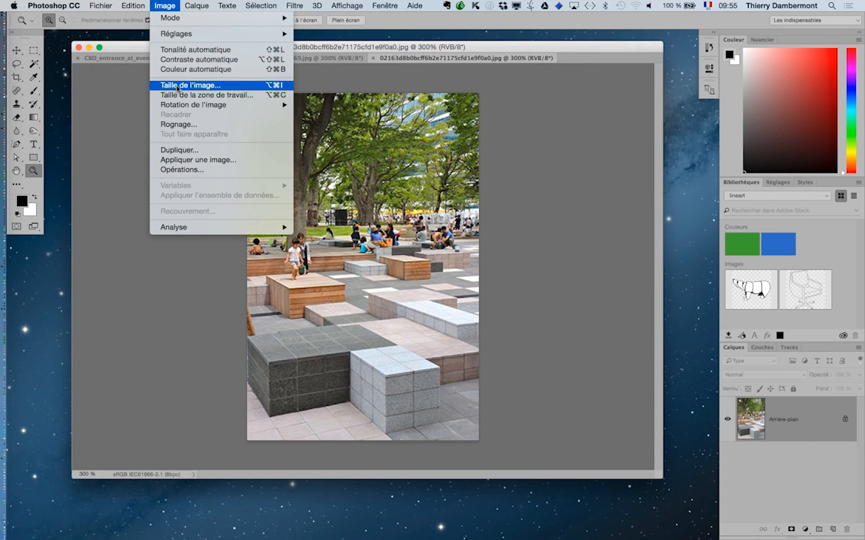
{"action": "left_click", "coordinate": [161, 81]}
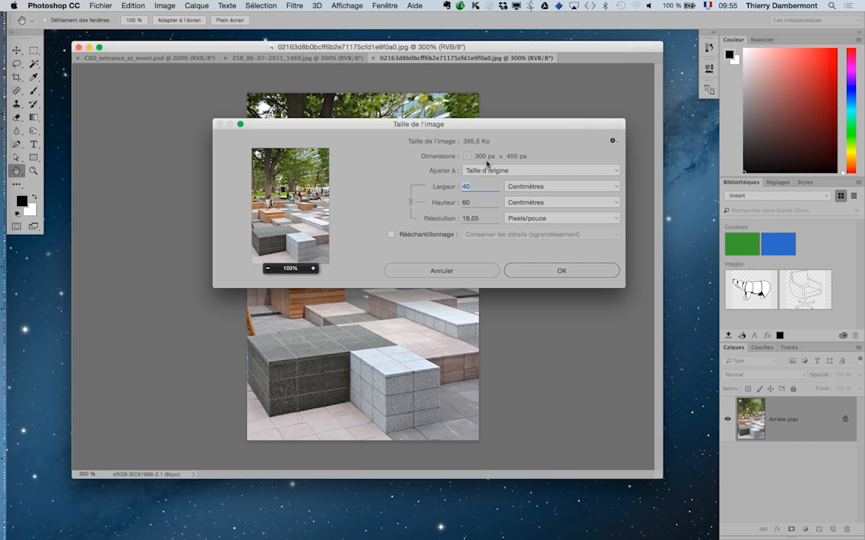
{"action": "key", "text": "alt"}
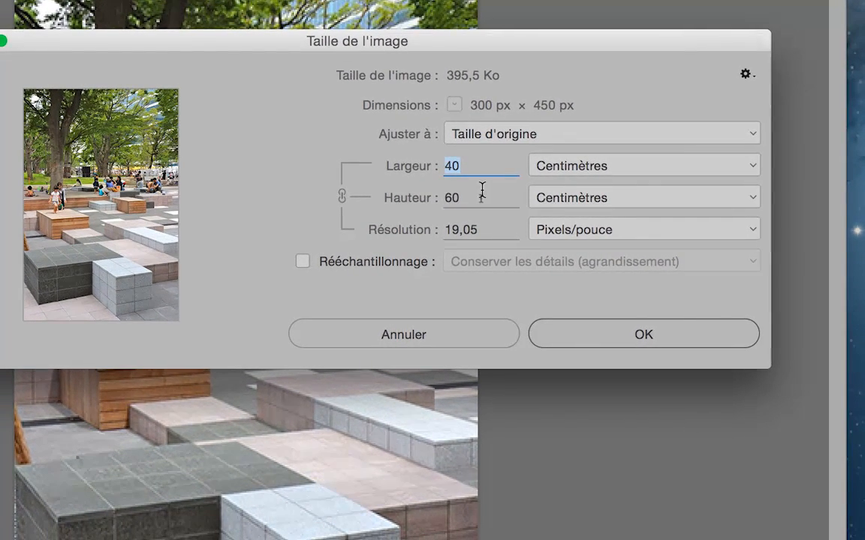
{"action": "key", "text": "alt"}
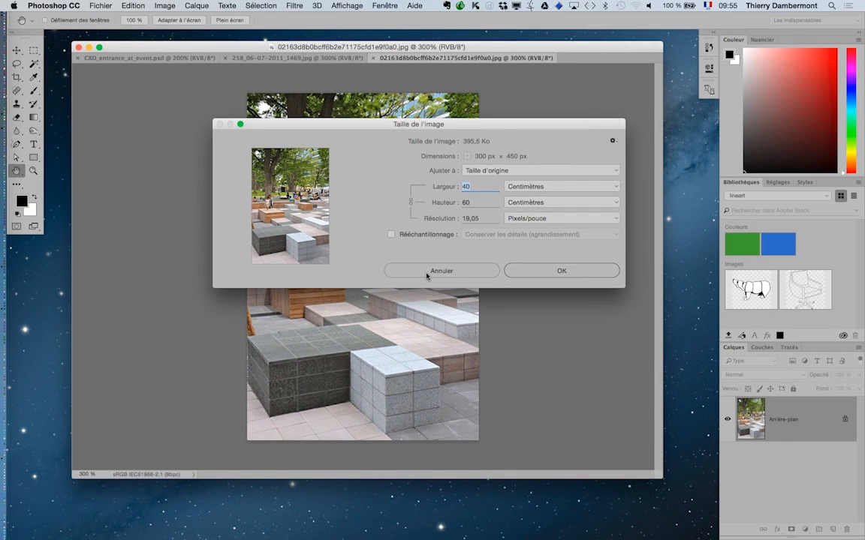
{"action": "left_click", "coordinate": [426, 274]}
{"action": "key", "text": "z"}
Re-examine the picnic-area photo's Image Size values up close to compare its print size and resolution with the plaza photo.
{"action": "left_click", "coordinate": [297, 58]}
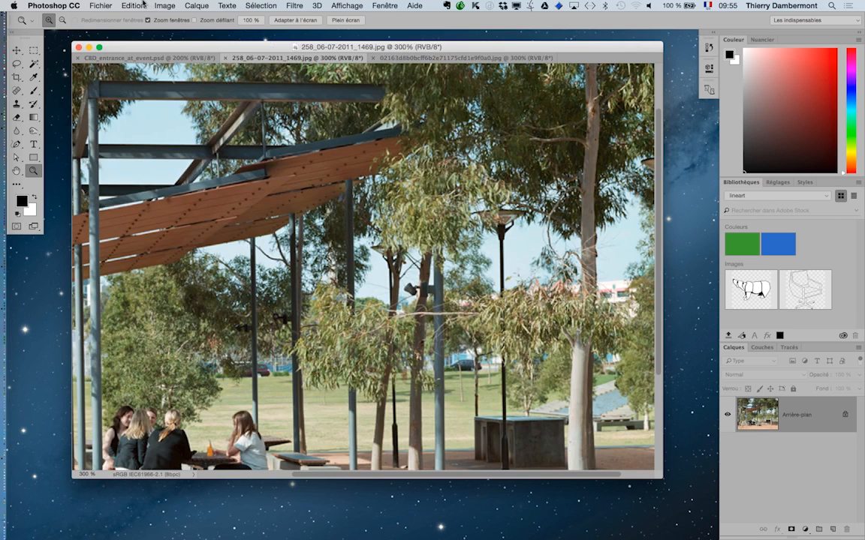
{"action": "left_click", "coordinate": [166, 5]}
{"action": "left_click", "coordinate": [167, 84]}
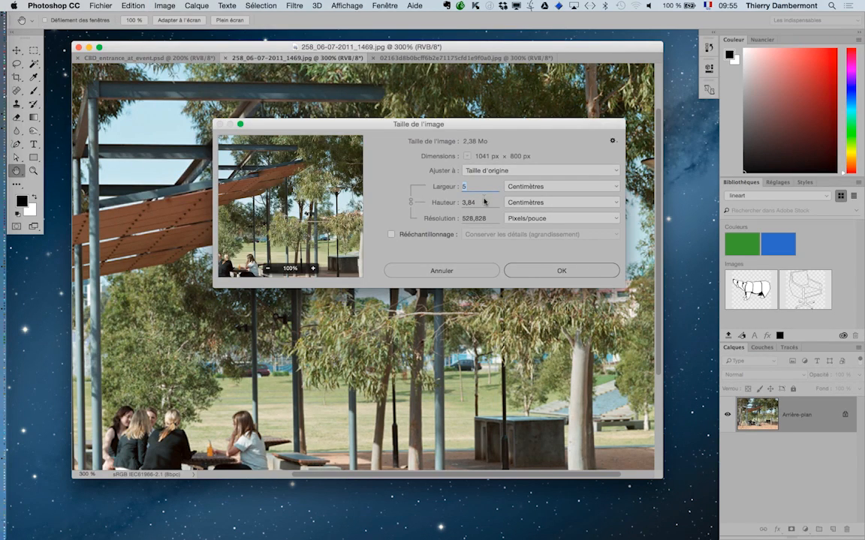
{"action": "key", "text": "alt"}
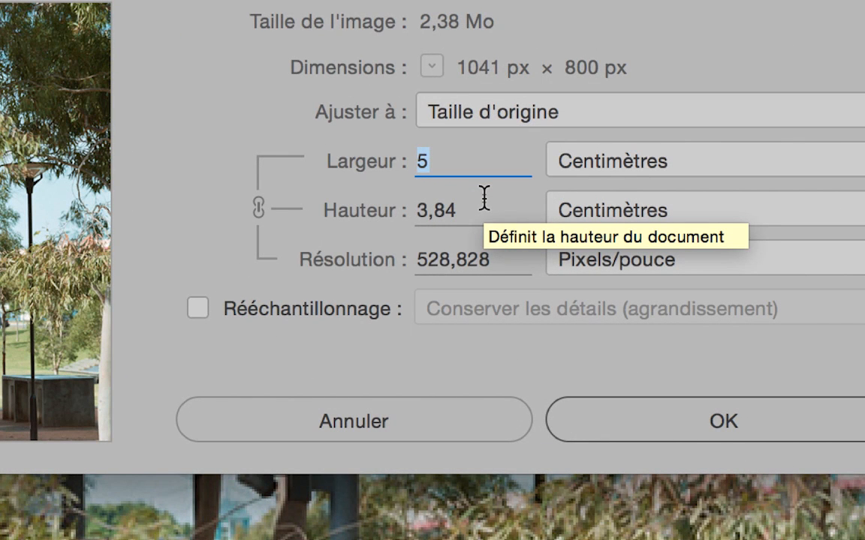
{"action": "key", "text": "alt"}
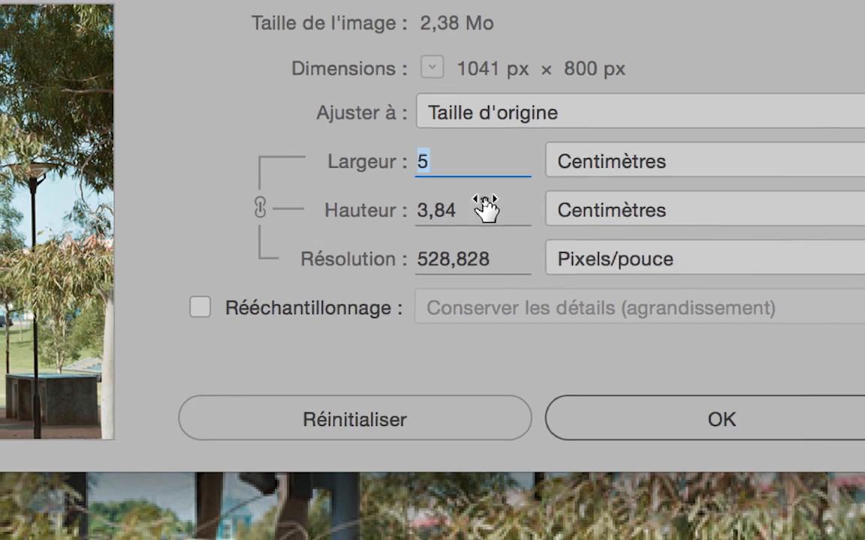
{"action": "left_click", "coordinate": [474, 272]}
{"action": "key", "text": "z"}
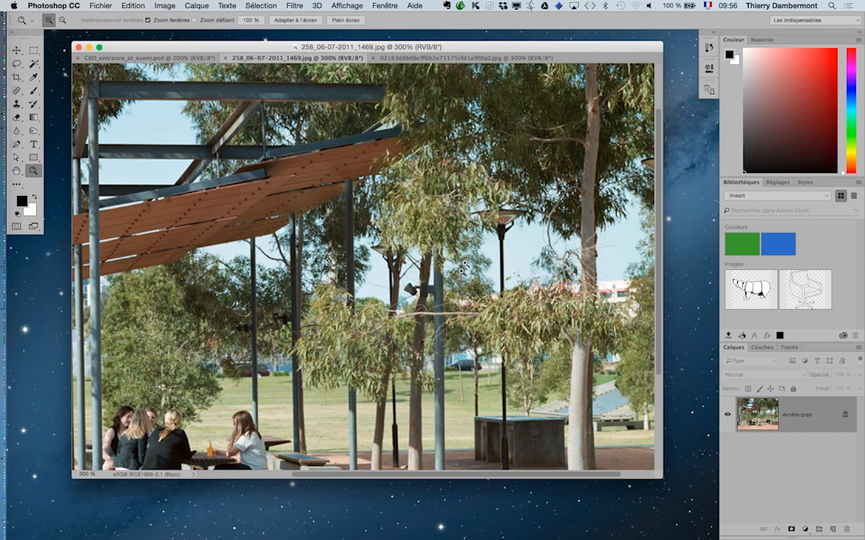
Compare the picnic-area and plaza photos on screen at 200% and 300%, ending on the picnic-area photo at 200%.
{"action": "left_click", "coordinate": [379, 249], "text": "alt+shift"}
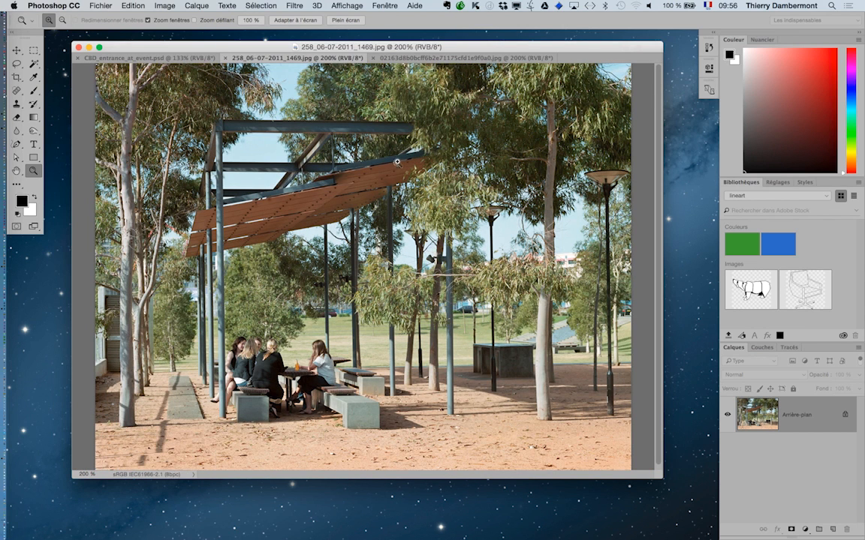
{"action": "left_click", "coordinate": [409, 59]}
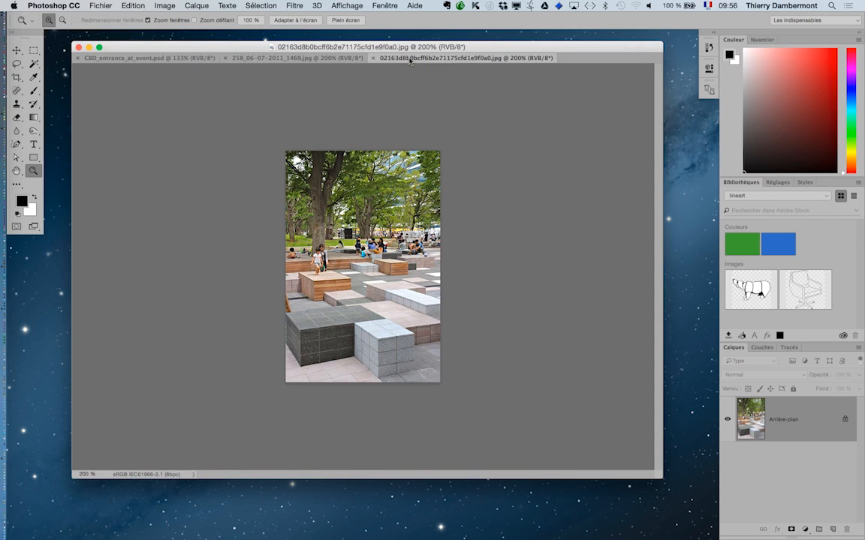
{"action": "left_click", "coordinate": [360, 181]}
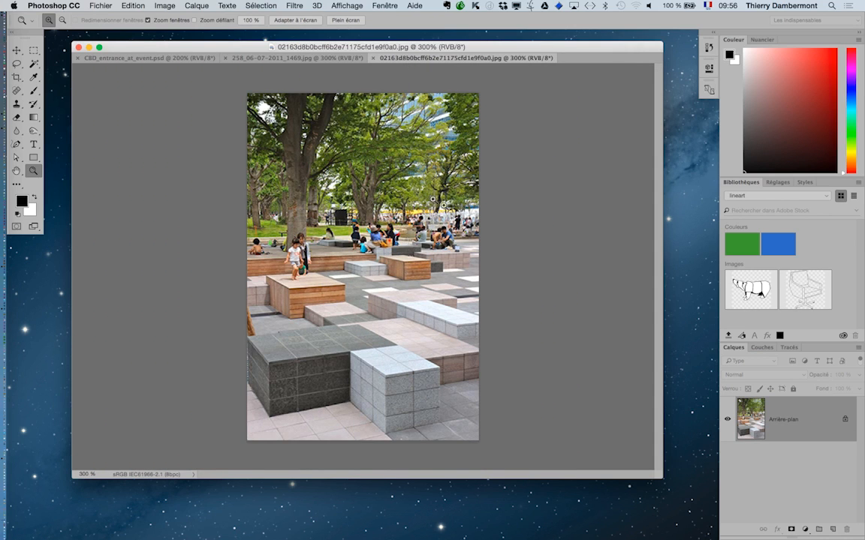
{"action": "left_click", "coordinate": [308, 60]}
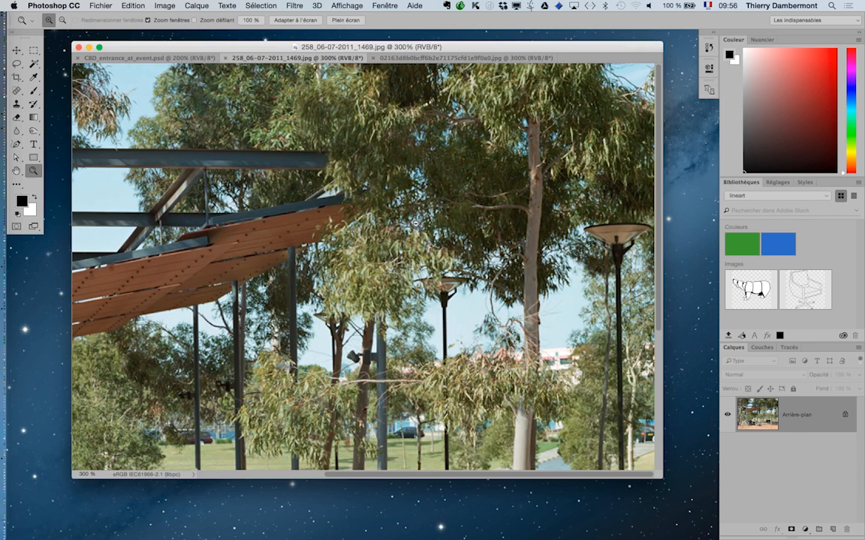
{"action": "left_click", "coordinate": [375, 201], "text": "alt"}
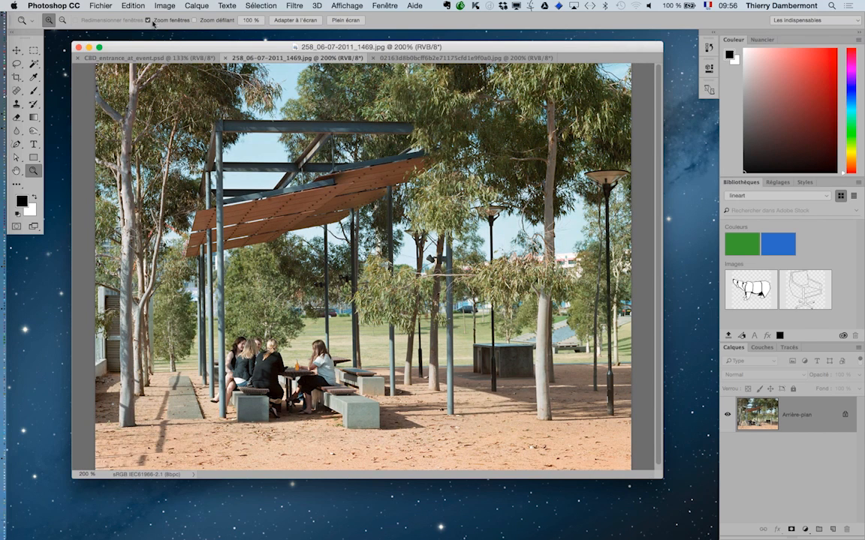